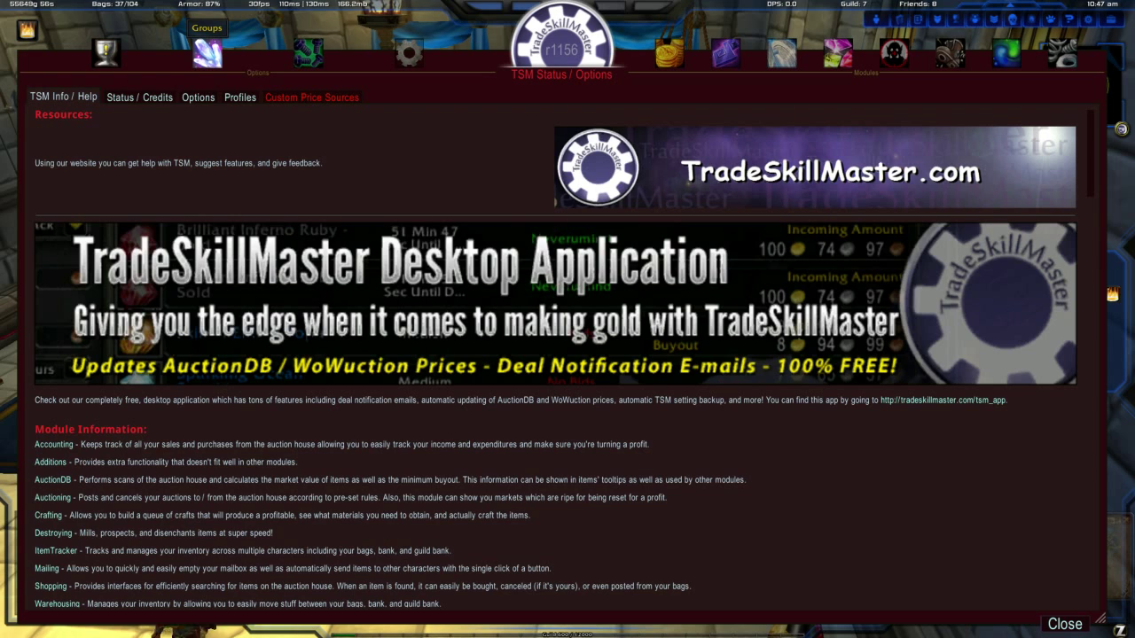
# Open the Groups page, select the Flipping group, and collapse and re-expand its list of subgroups
pyautogui.click(212, 69)
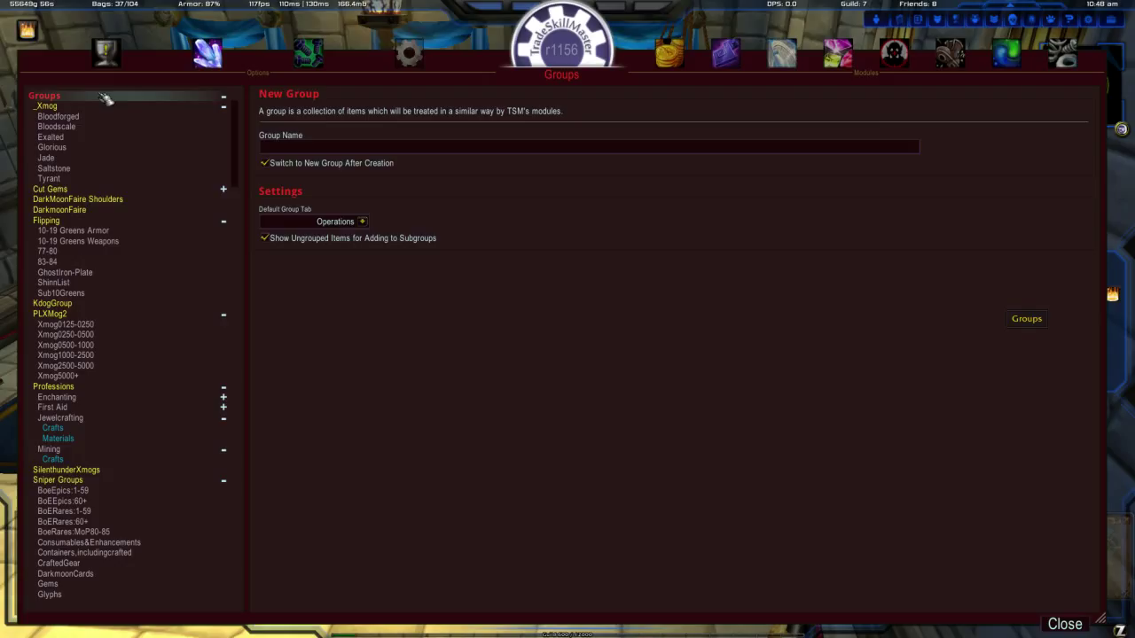
pyautogui.click(88, 229)
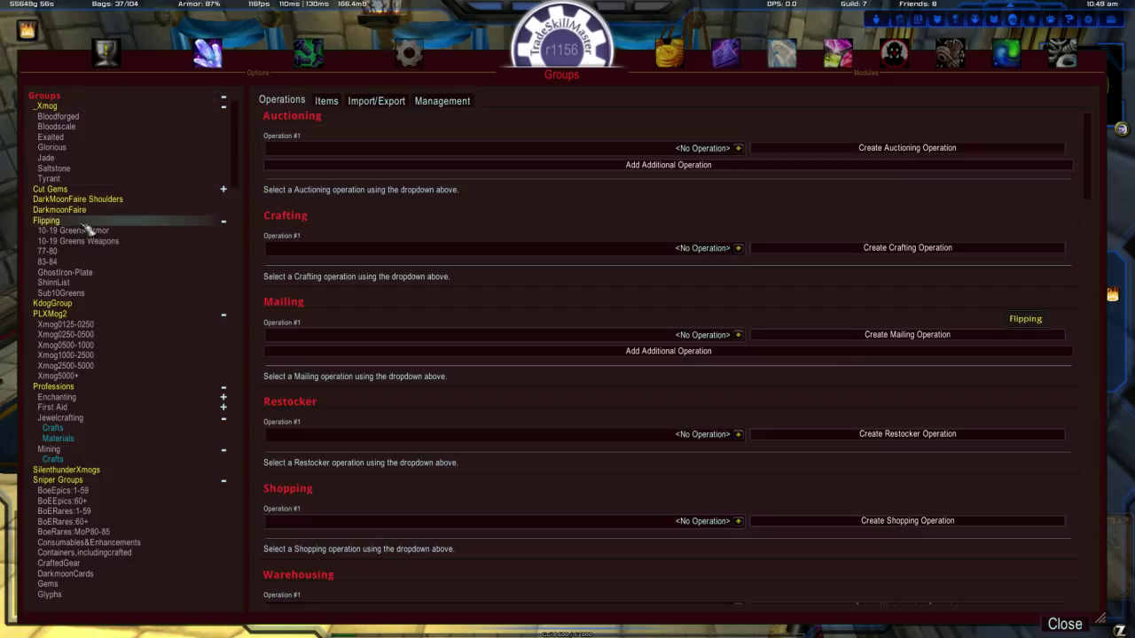
pyautogui.click(227, 225)
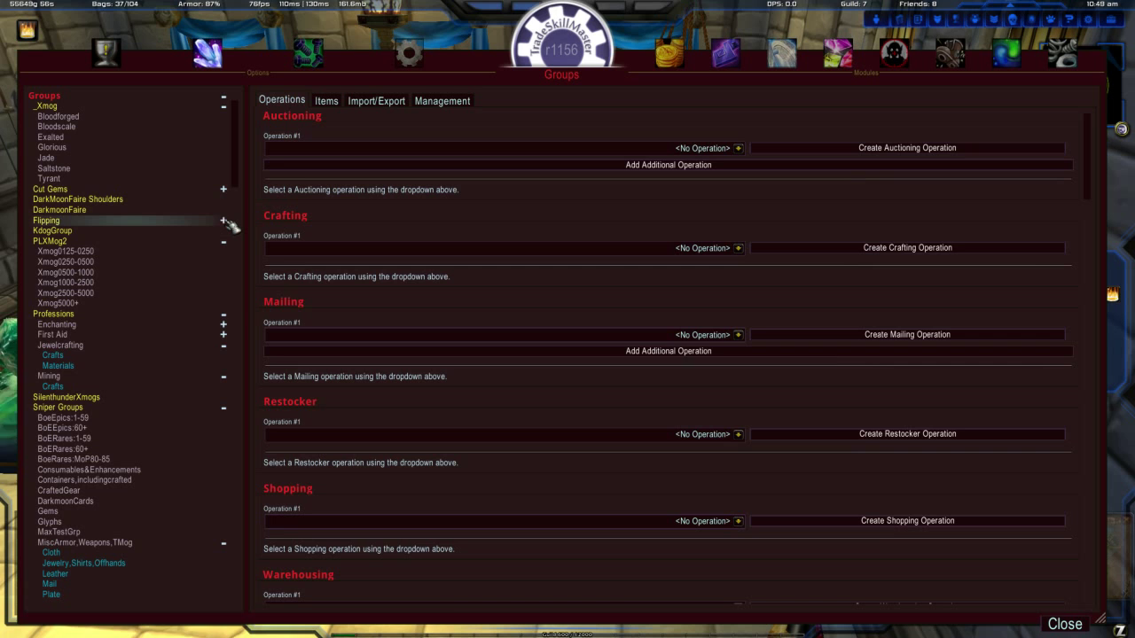
pyautogui.click(224, 221)
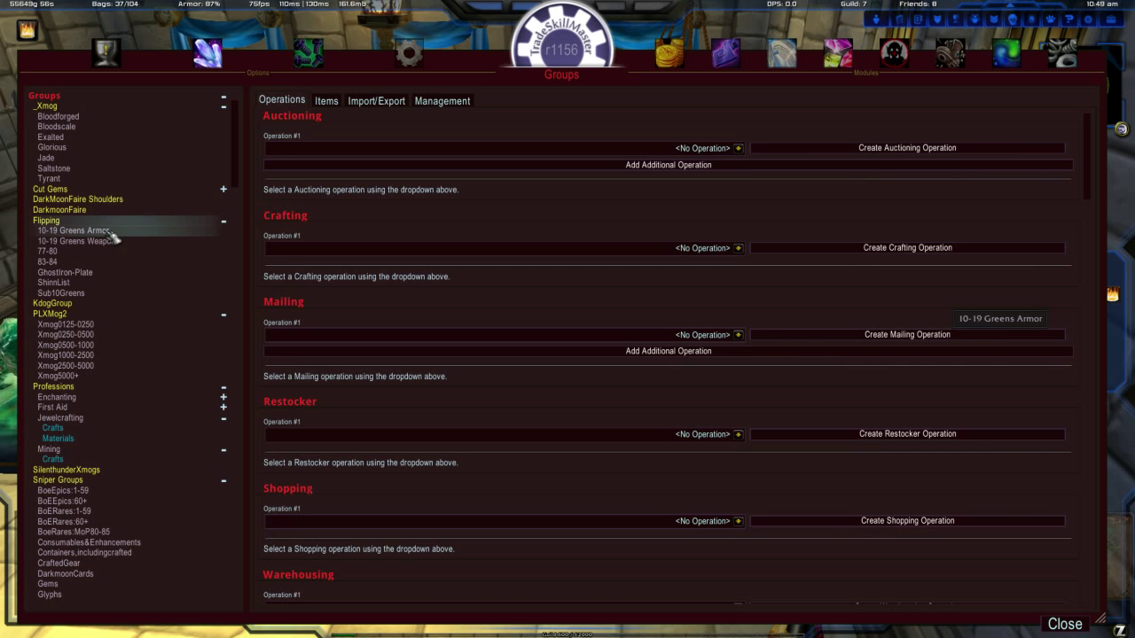
# Browse the operations assigned to the Flipping group and each of its subgroups, from 10-19 Greens Armor through Sub10Greens
pyautogui.click(114, 230)
pyautogui.click(106, 242)
pyautogui.click(80, 251)
pyautogui.click(71, 262)
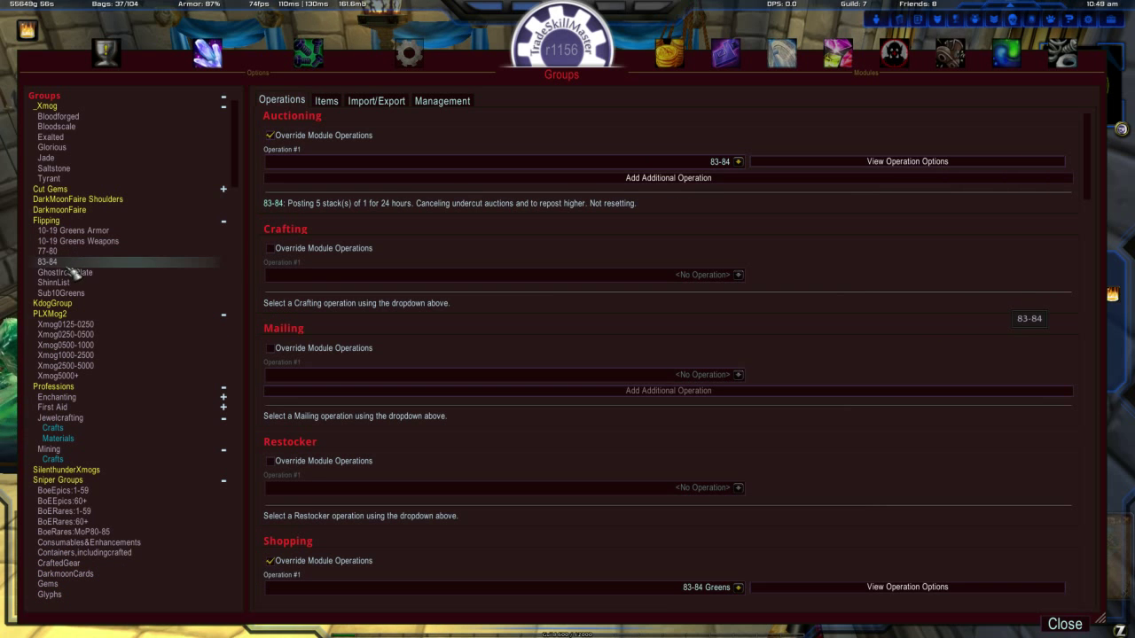
pyautogui.click(69, 272)
pyautogui.click(71, 282)
pyautogui.click(78, 294)
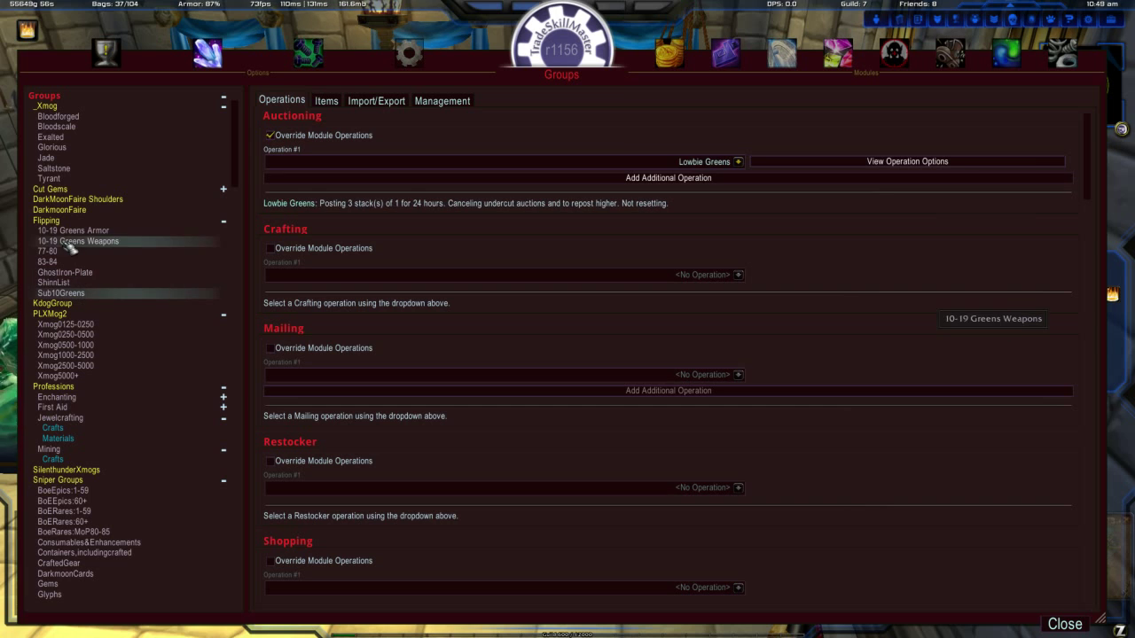
pyautogui.click(65, 222)
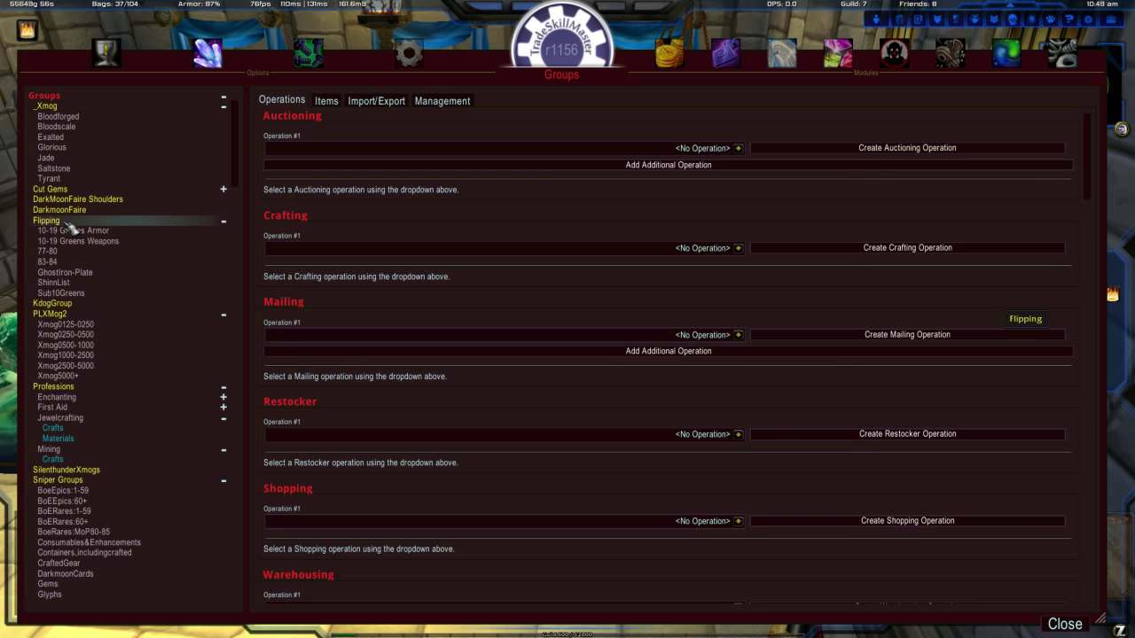
pyautogui.click(152, 231)
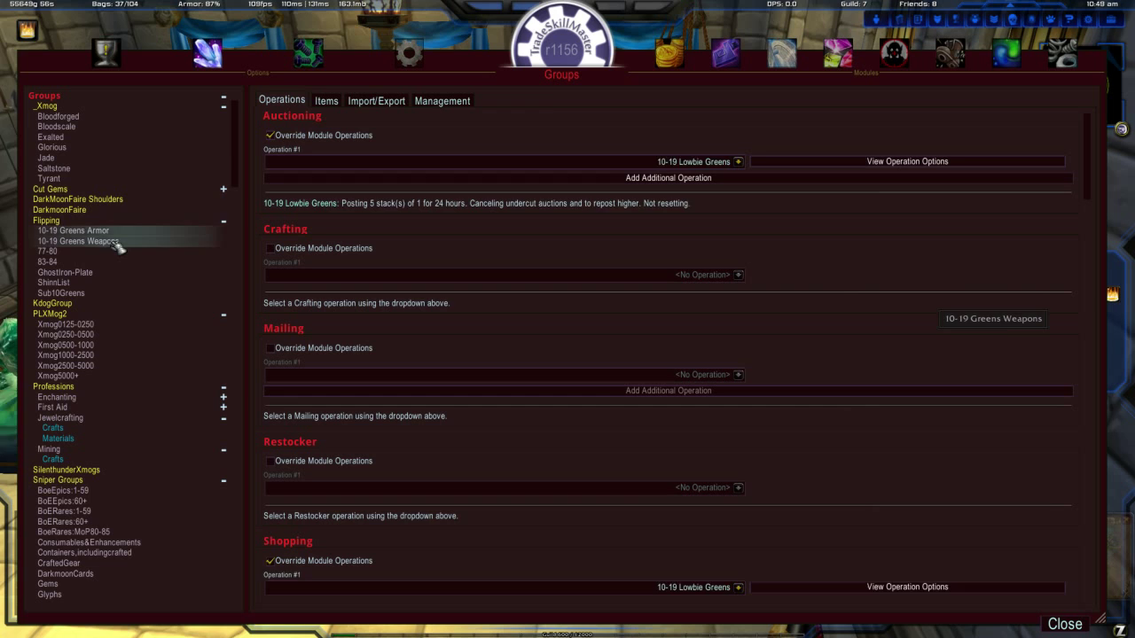
pyautogui.click(78, 241)
pyautogui.click(80, 252)
pyautogui.click(81, 262)
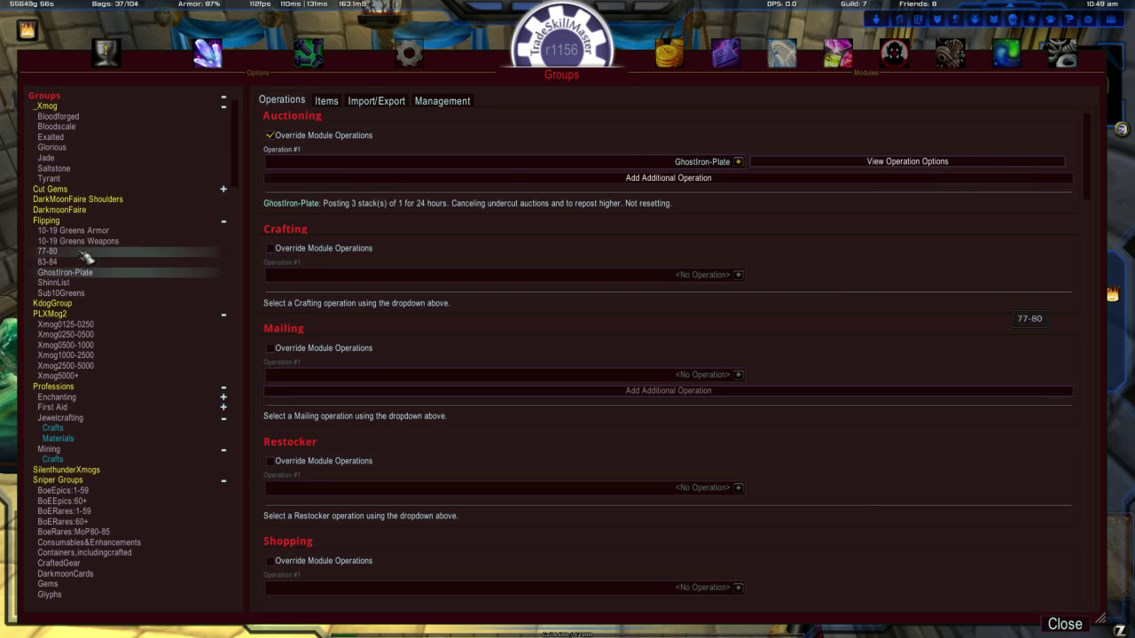
# View the item lists of the 10-19 Greens Armor and 10-19 Greens Weapons subgroups
pyautogui.click(82, 231)
pyautogui.click(97, 242)
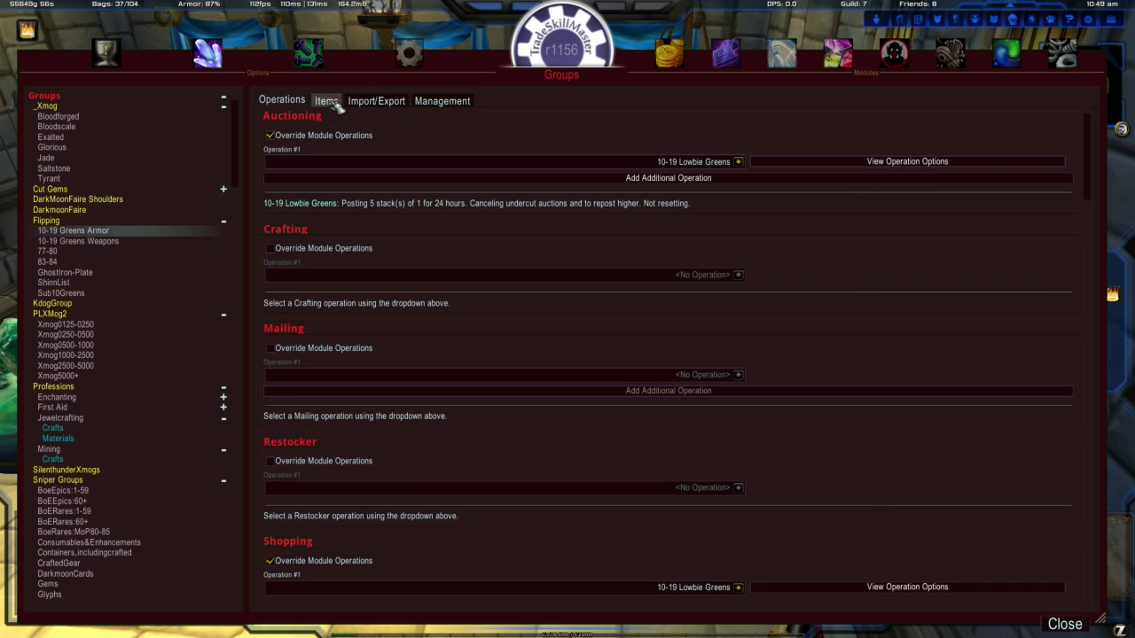
pyautogui.click(334, 102)
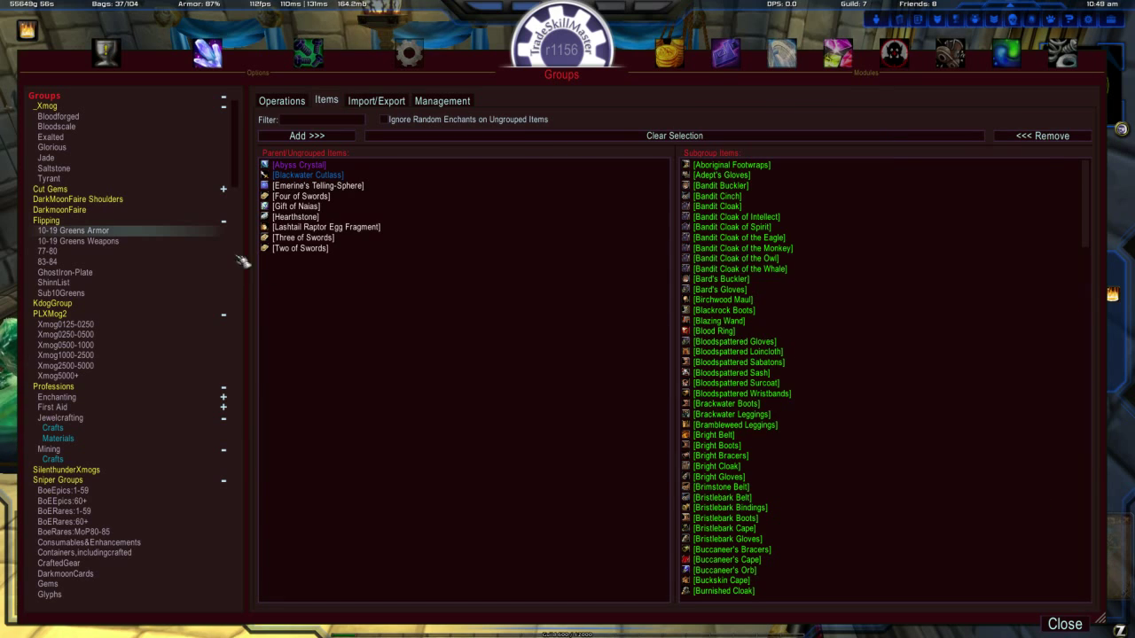
pyautogui.click(127, 244)
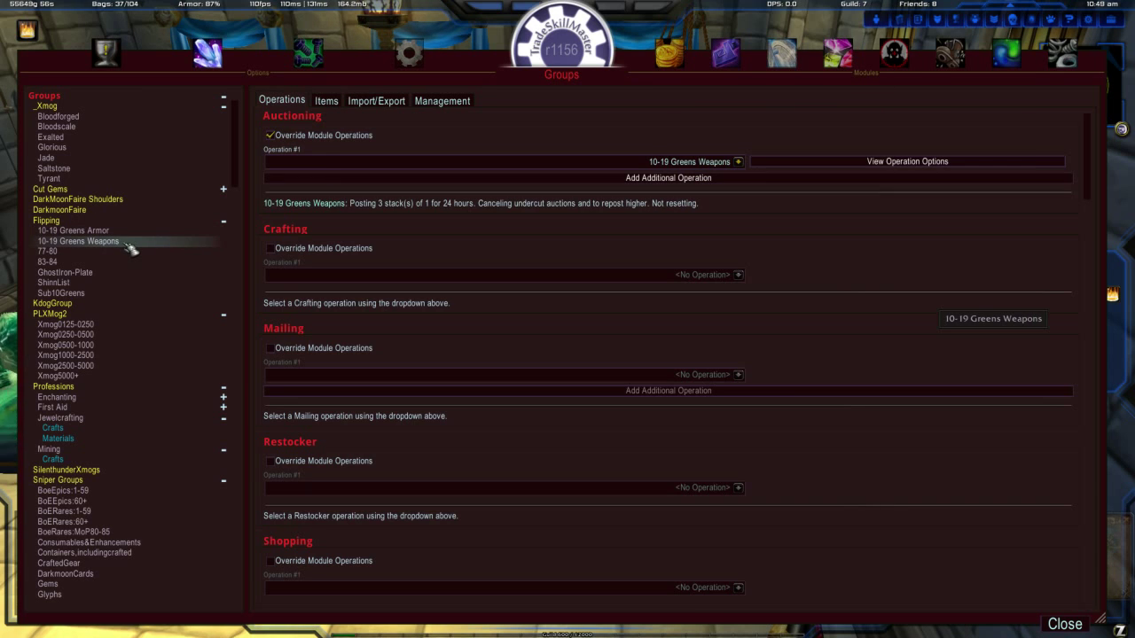
pyautogui.click(327, 101)
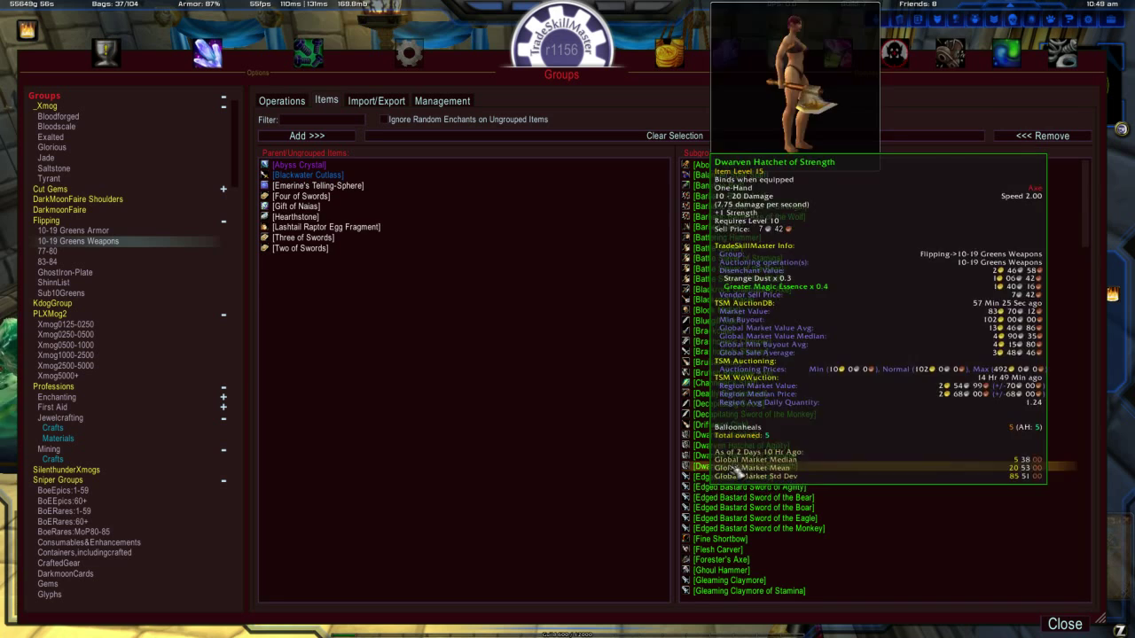
pyautogui.click(97, 231)
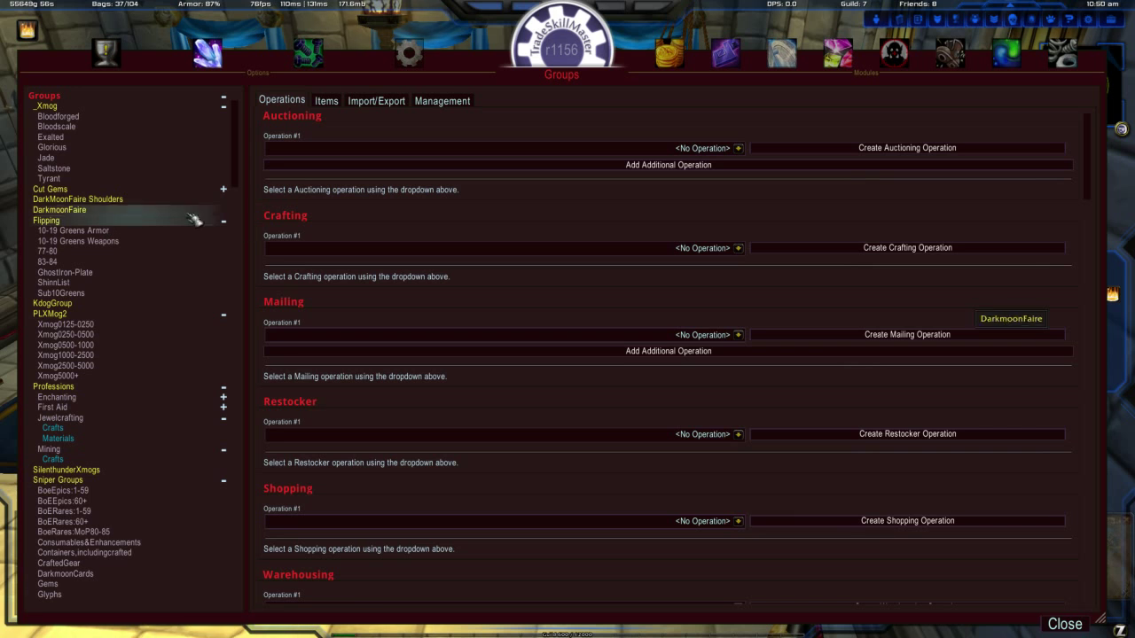
# Reposition the window slightly and compare the Flipping group's operations with those of 10-19 Greens Armor and 10-19 Greens Weapons
pyautogui.moveTo(563, 52); pyautogui.dragTo(558, 53)
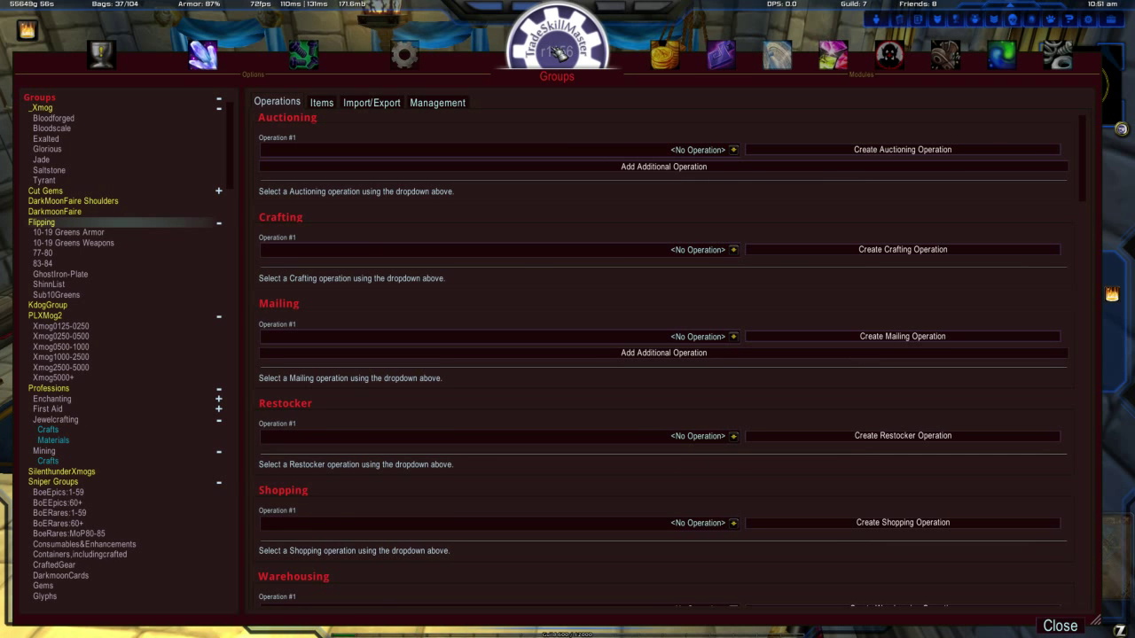
pyautogui.moveTo(560, 54); pyautogui.dragTo(569, 47)
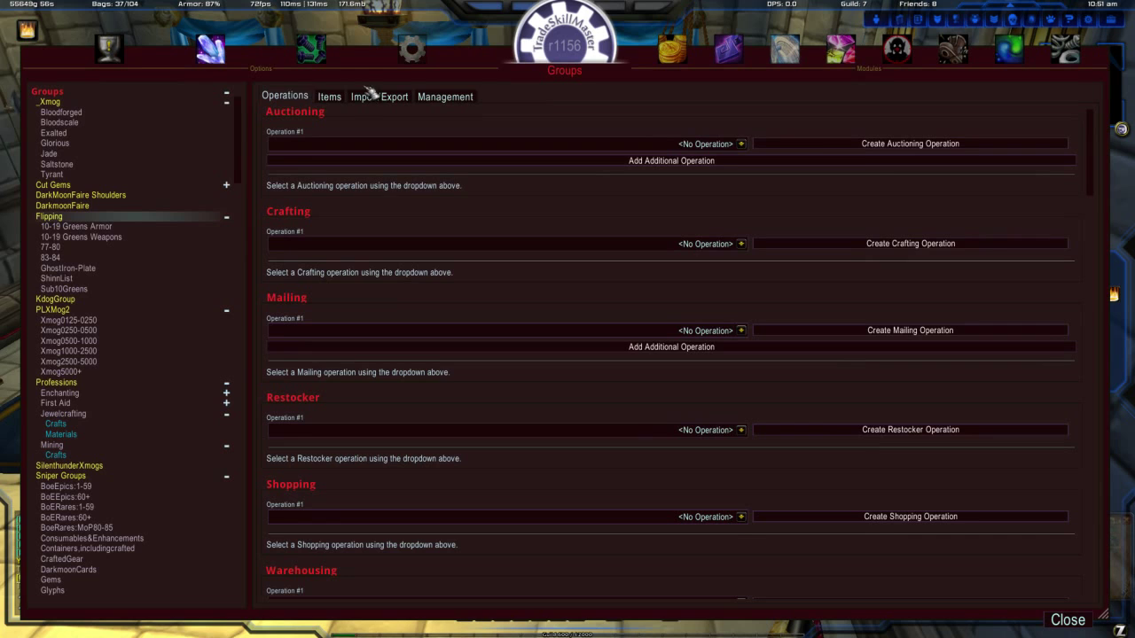
pyautogui.click(130, 227)
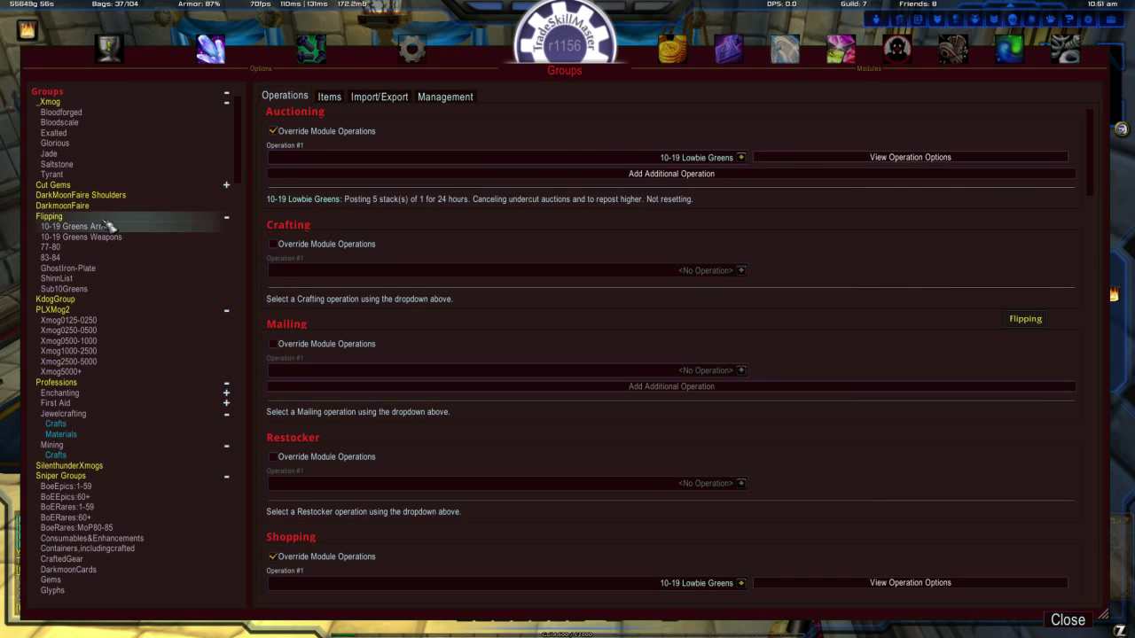
pyautogui.click(115, 219)
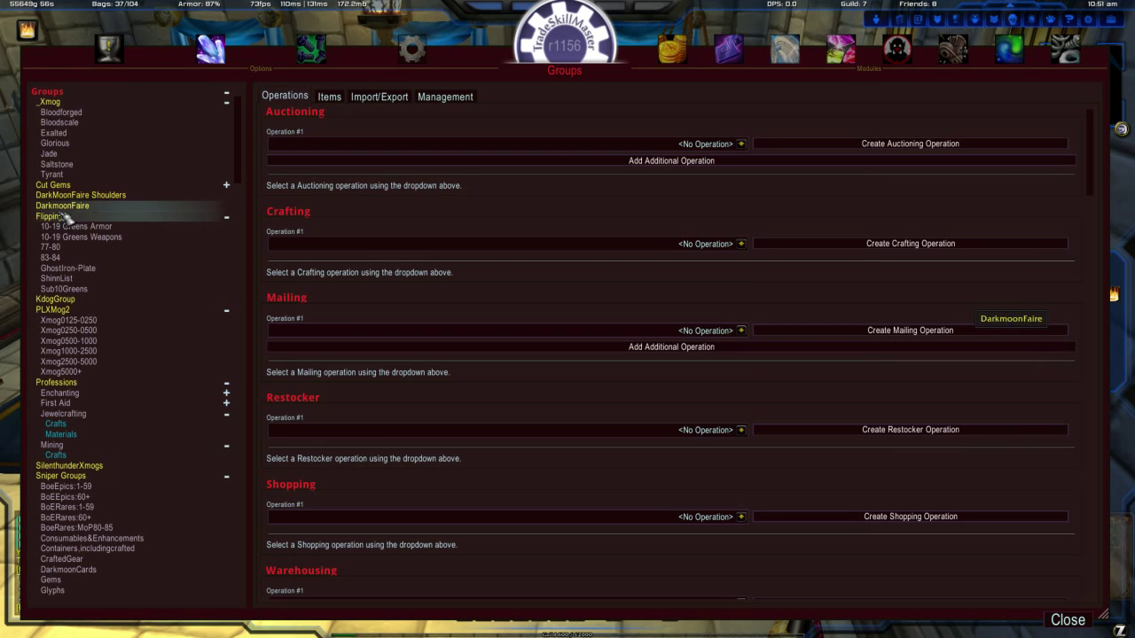
pyautogui.click(112, 238)
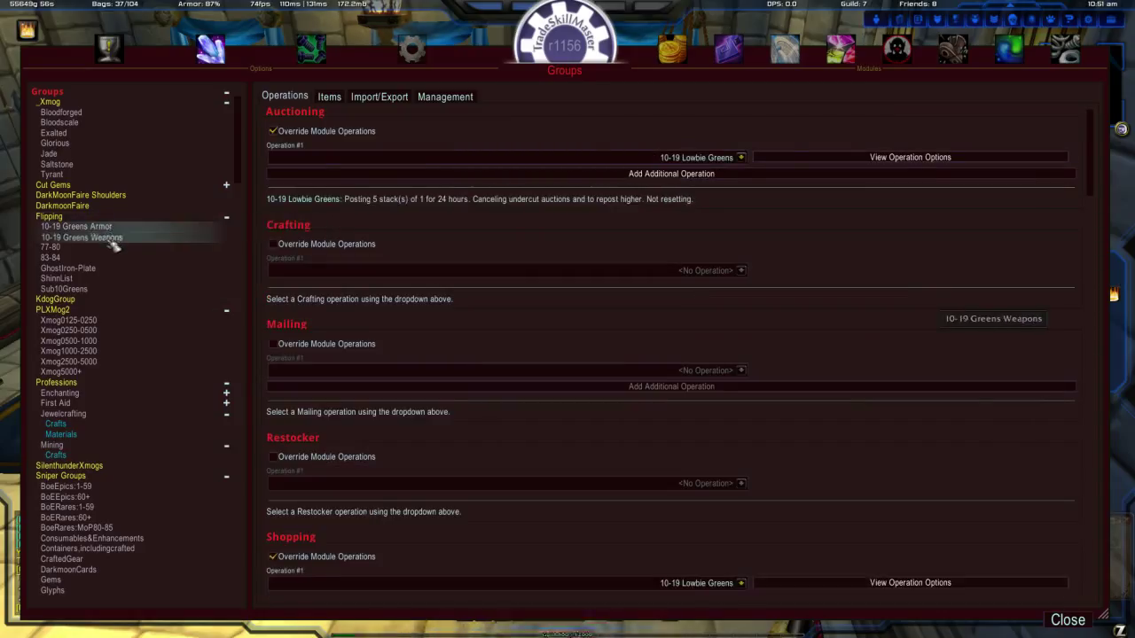
pyautogui.click(92, 220)
pyautogui.click(96, 227)
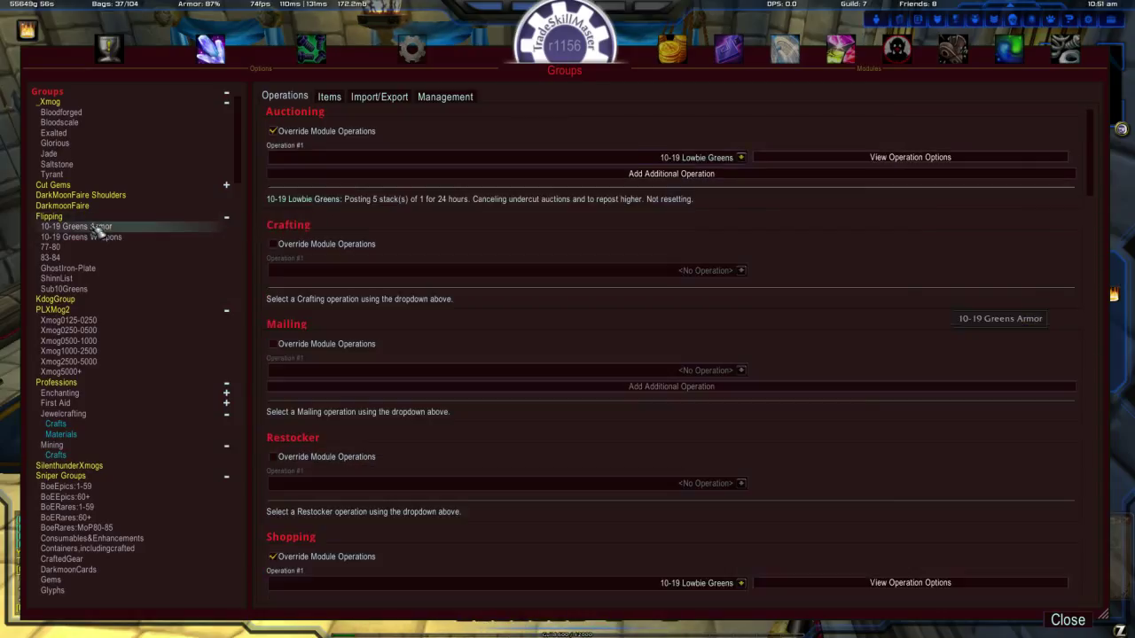
pyautogui.click(97, 237)
pyautogui.click(107, 227)
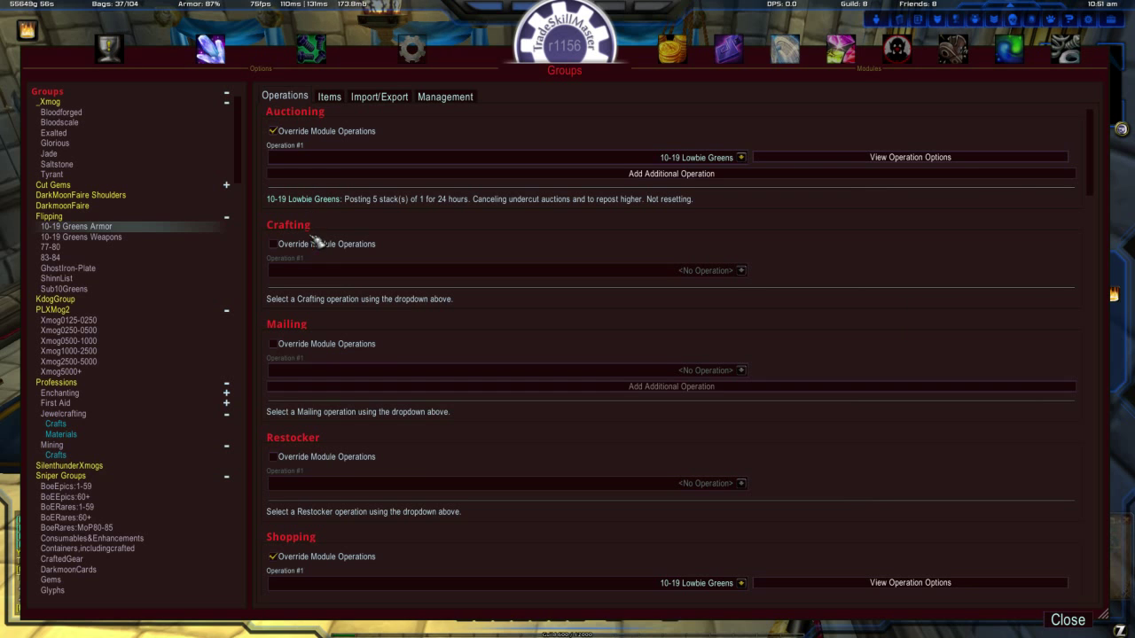
# Examine the operations of the 10-19 Greens Armor subgroup for every module, from Auctioning through Shopping to Warehousing
pyautogui.scroll(-3, 312, 333)
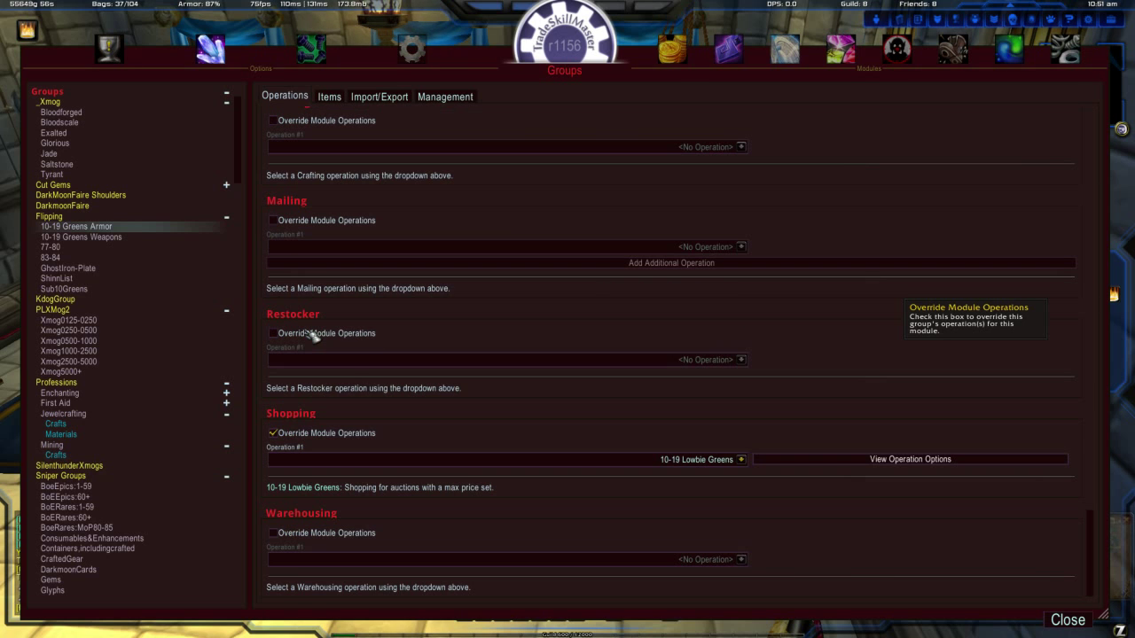
pyautogui.scroll(3, 319, 456)
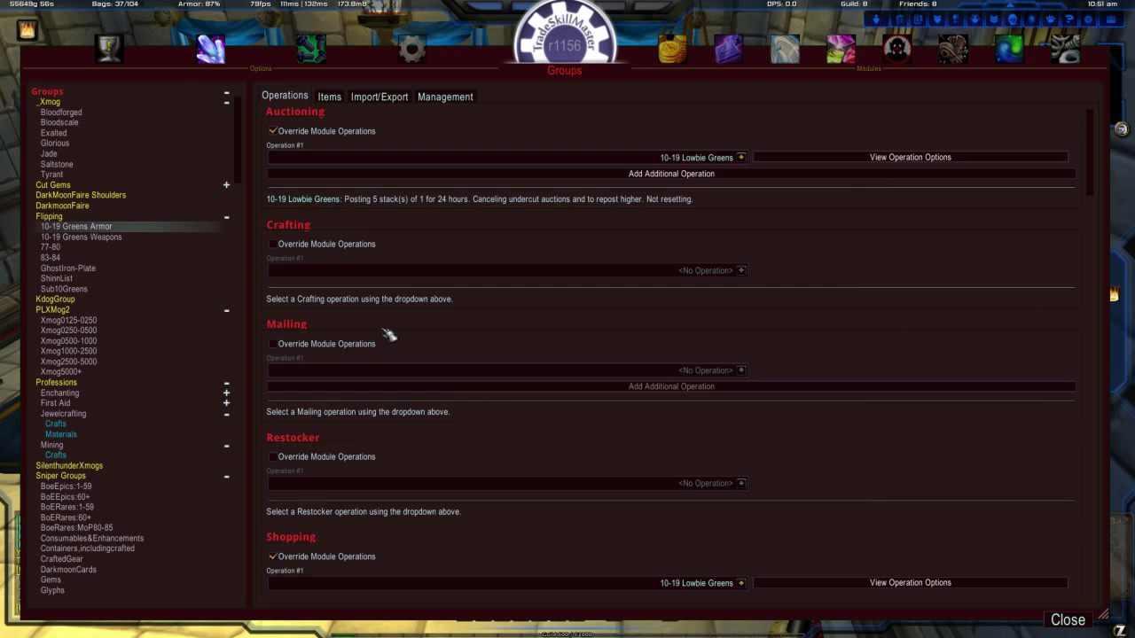
pyautogui.scroll(-2, 337, 426)
pyautogui.scroll(-1, 338, 428)
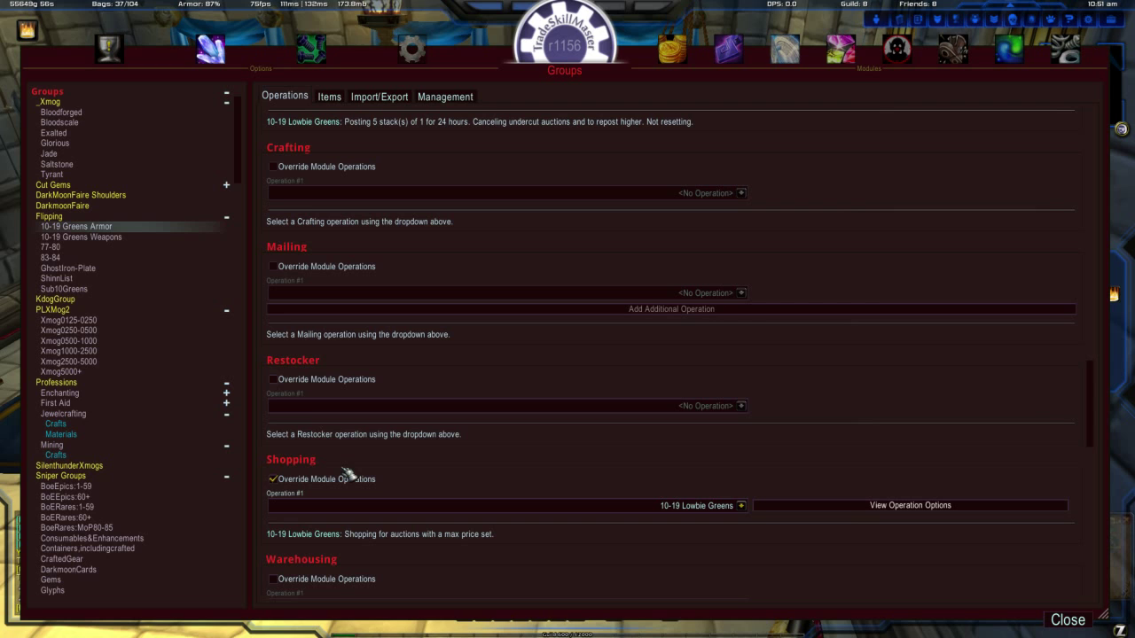
pyautogui.scroll(3, 364, 452)
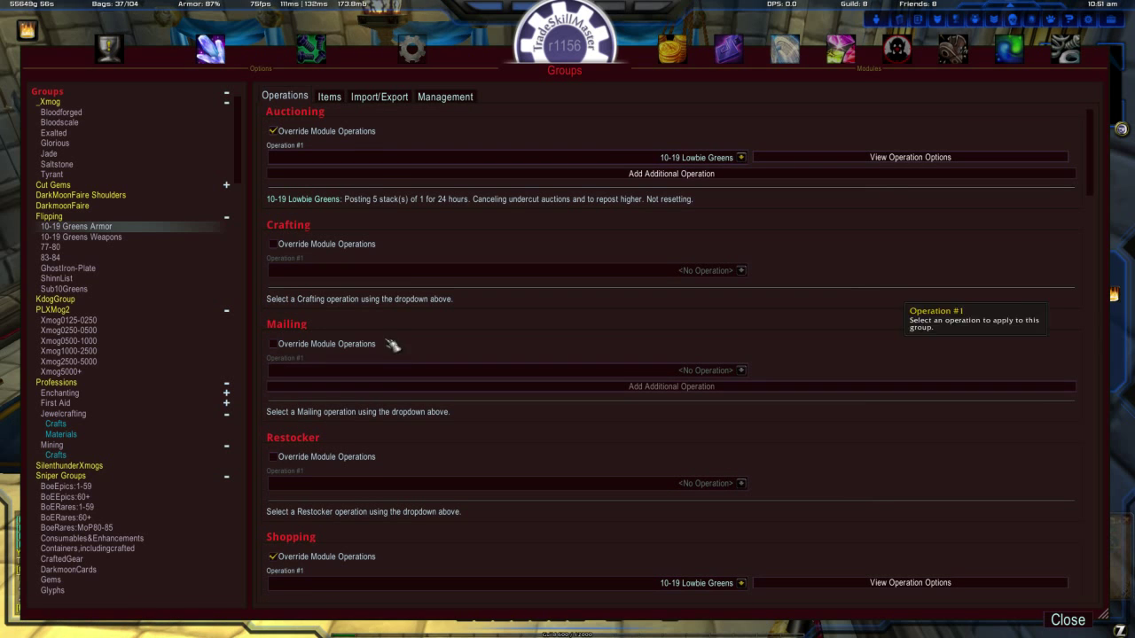
pyautogui.scroll(-1, 357, 357)
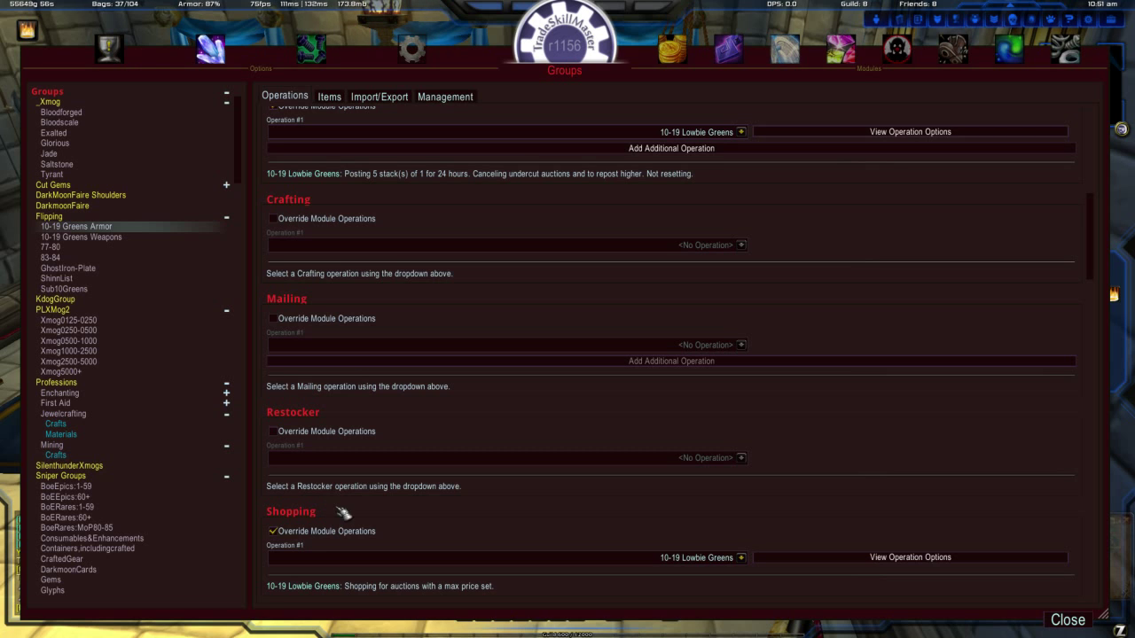
pyautogui.scroll(1, 350, 499)
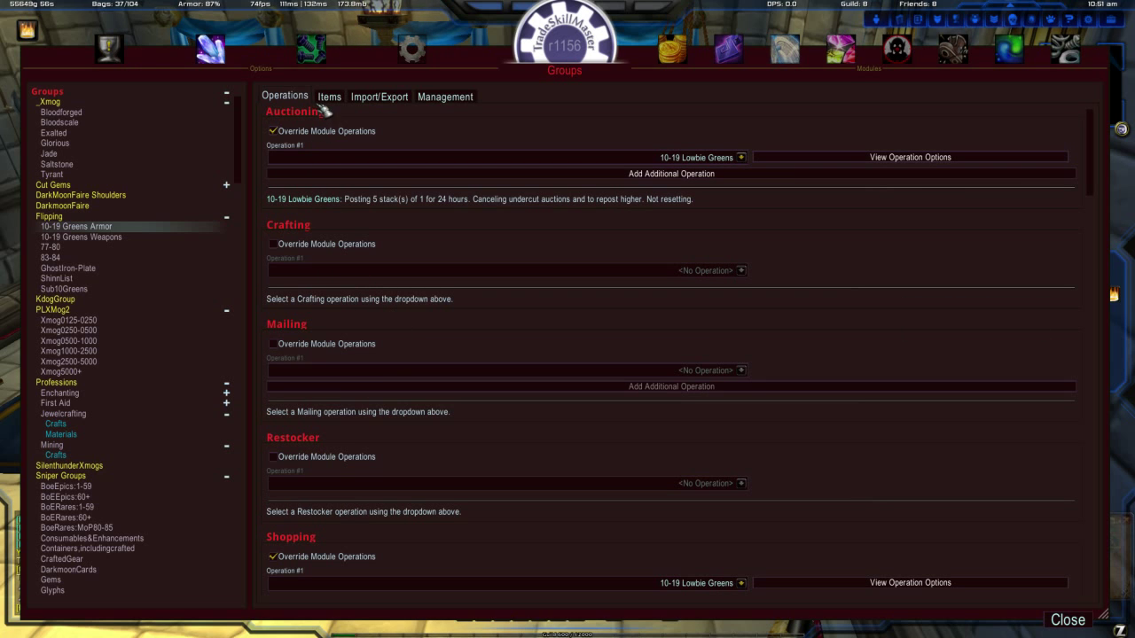
pyautogui.scroll(-3, 410, 260)
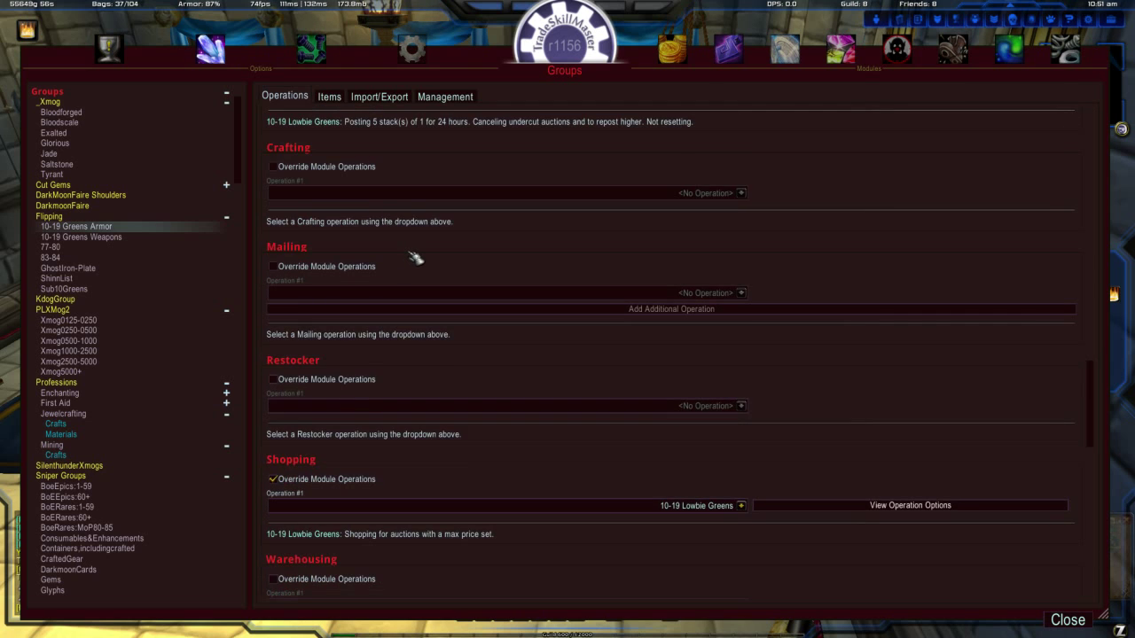
pyautogui.scroll(-2, 415, 256)
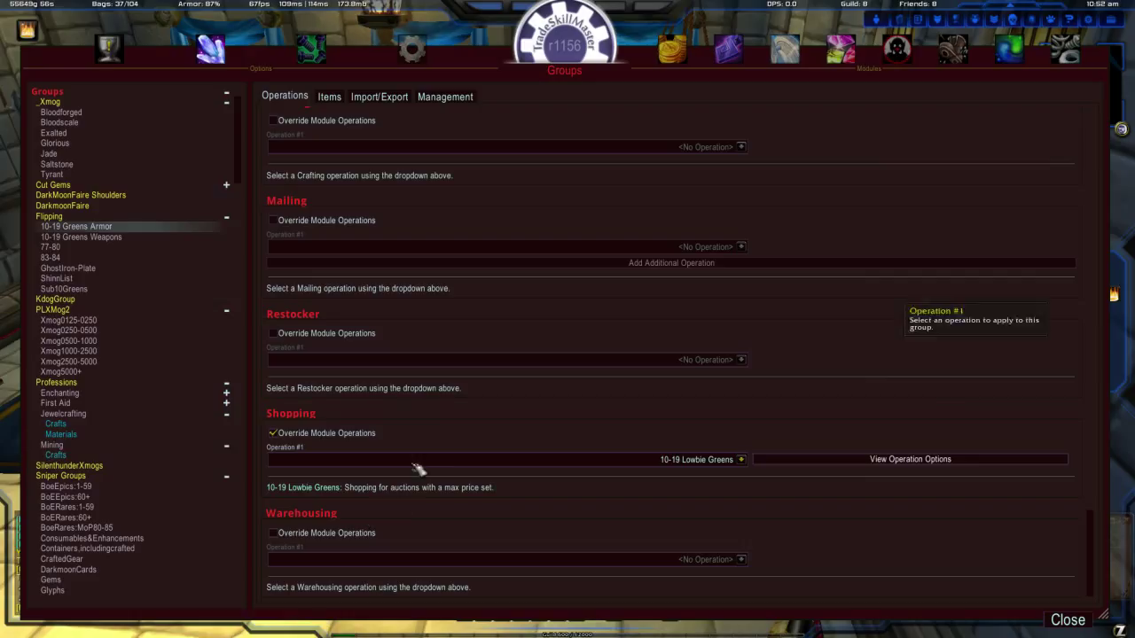
pyautogui.scroll(5, 409, 461)
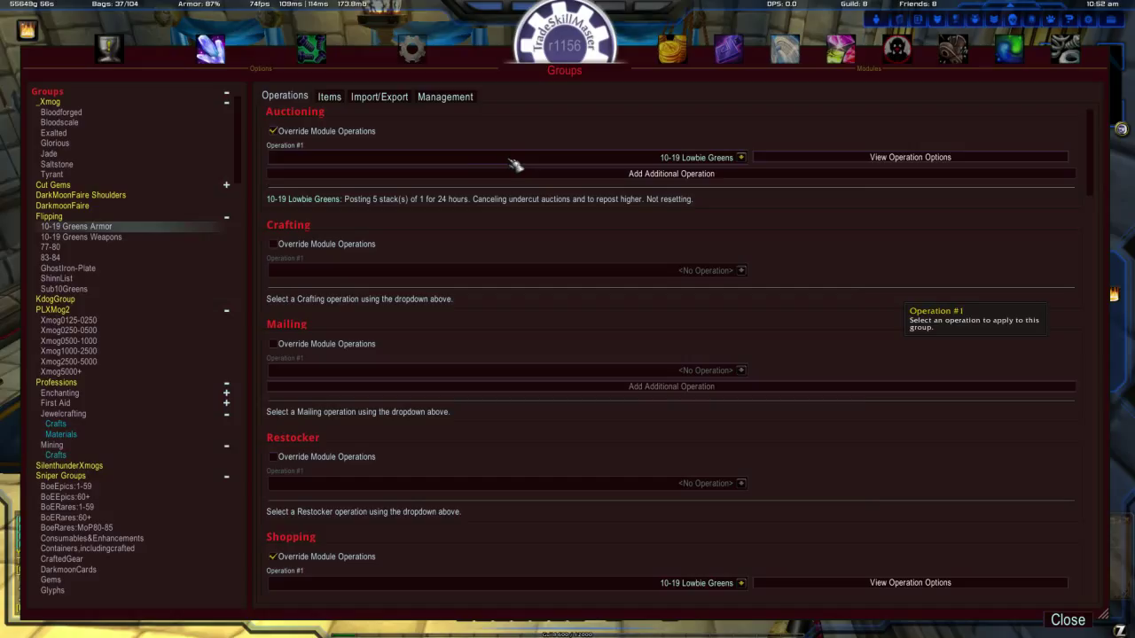
# Check the parent Flipping group's operations against the overrides in its subgroups, including 10-19 Greens Weapons and Sub10Greens, ending on Flipping
pyautogui.click(53, 218)
pyautogui.click(78, 227)
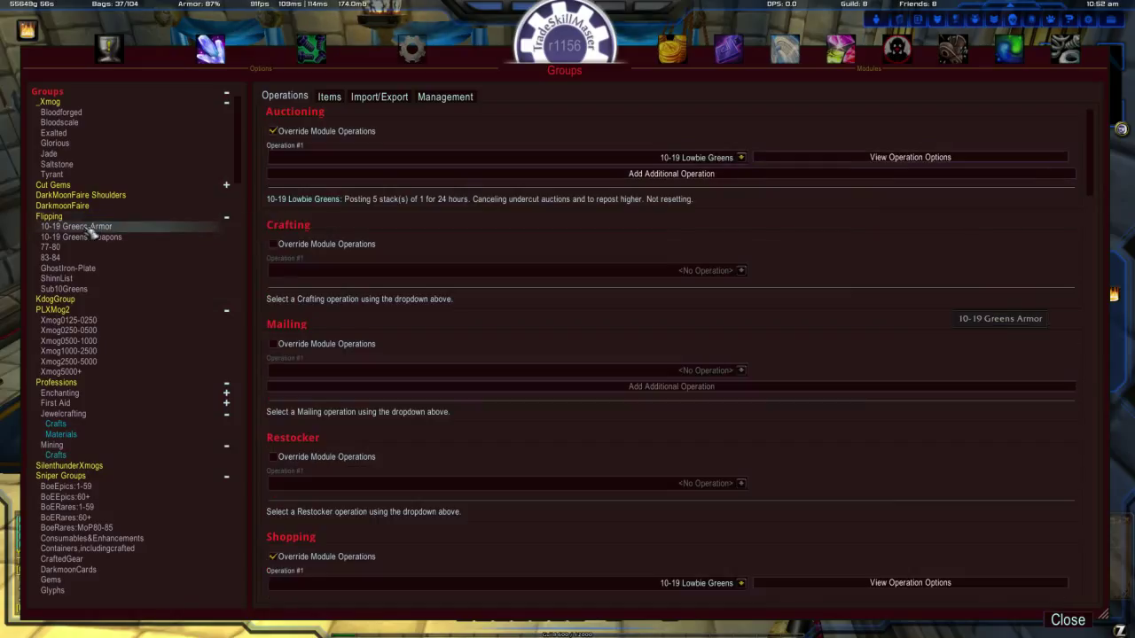
pyautogui.click(75, 219)
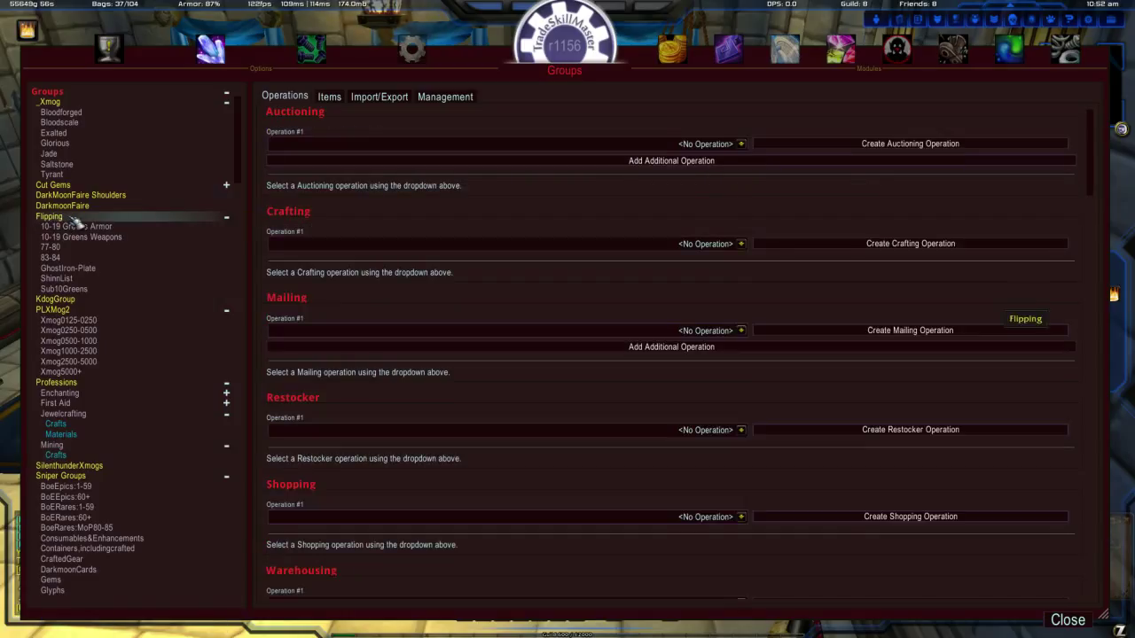
pyautogui.click(78, 227)
pyautogui.click(75, 237)
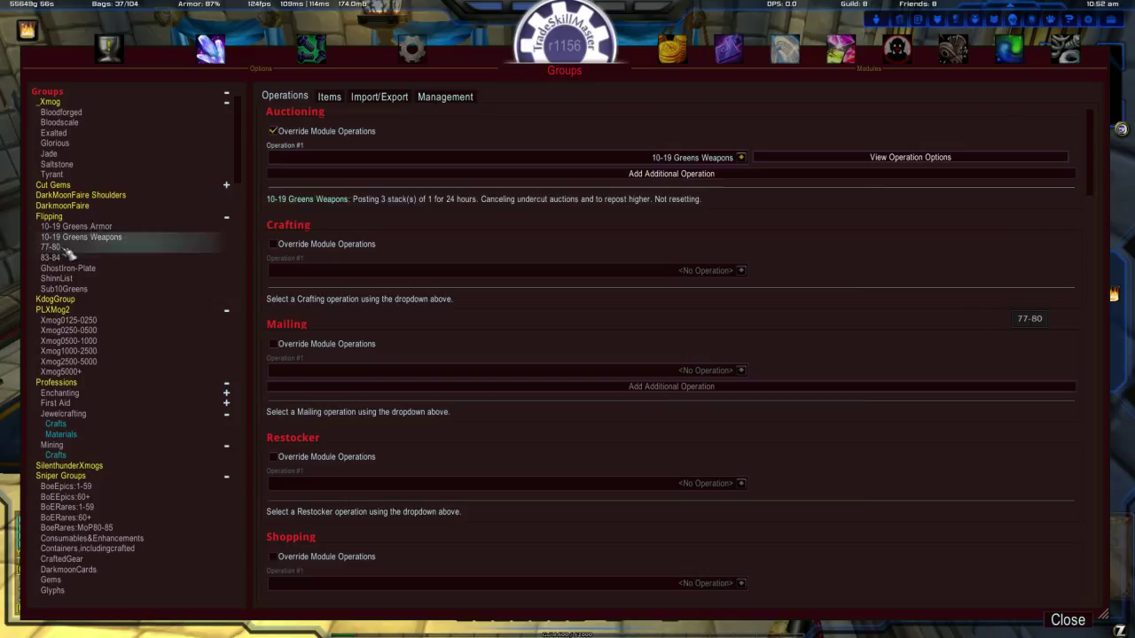
pyautogui.click(62, 248)
pyautogui.click(66, 268)
pyautogui.click(64, 279)
pyautogui.click(71, 226)
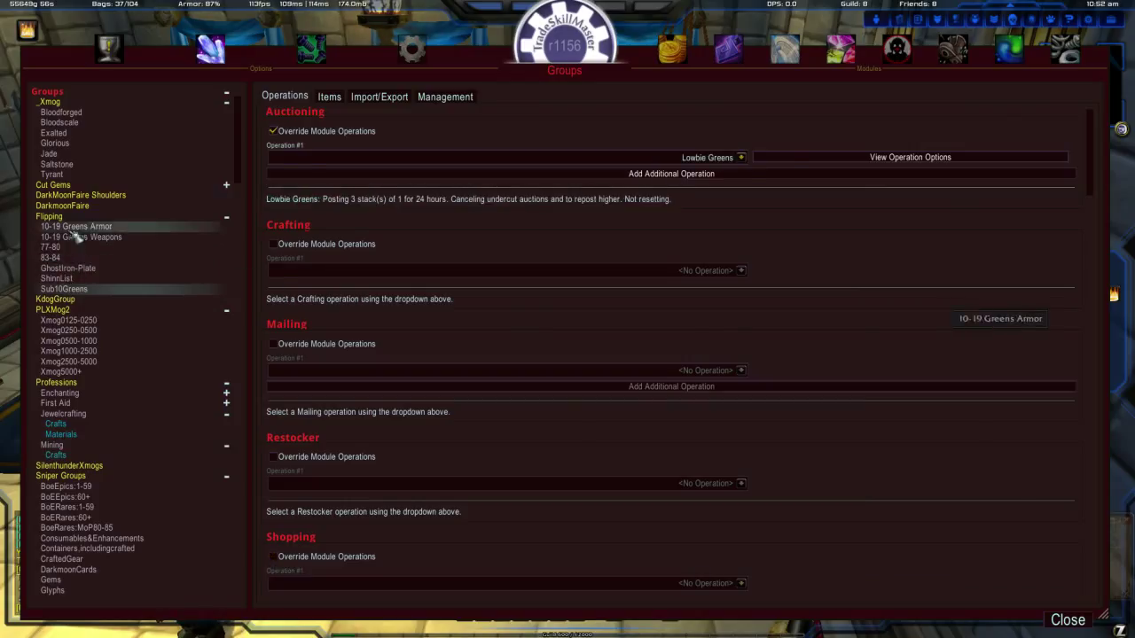
pyautogui.click(71, 218)
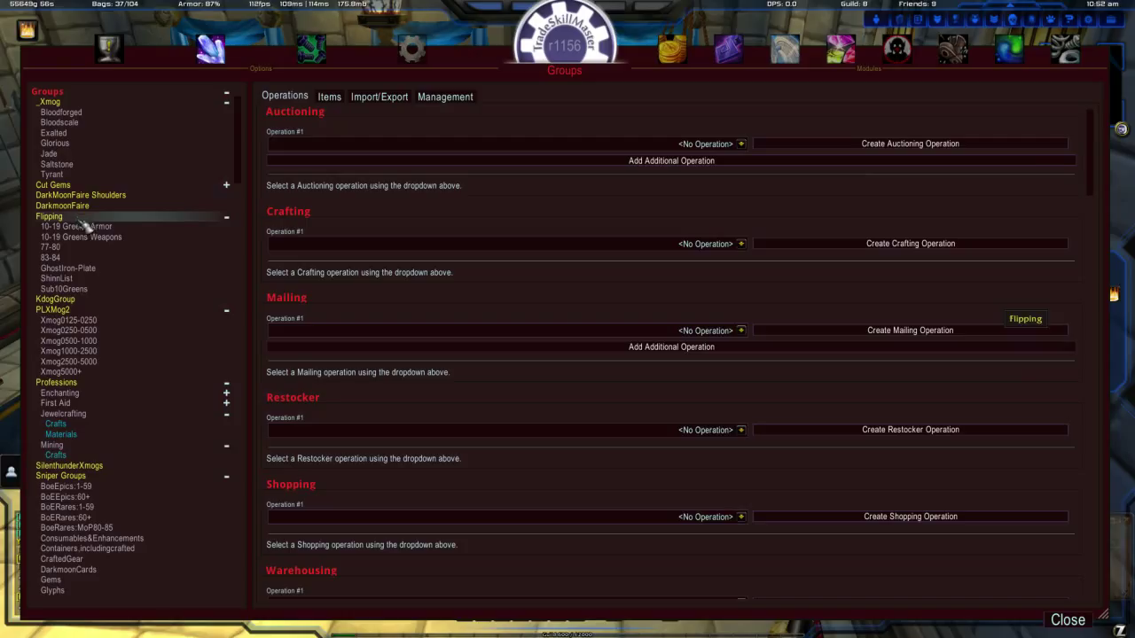
# Compare the operation overrides of the 10-19 Greens Armor, 10-19 Greens Weapons and 77-80 subgroups, and shift the window slightly
pyautogui.click(85, 238)
pyautogui.click(79, 227)
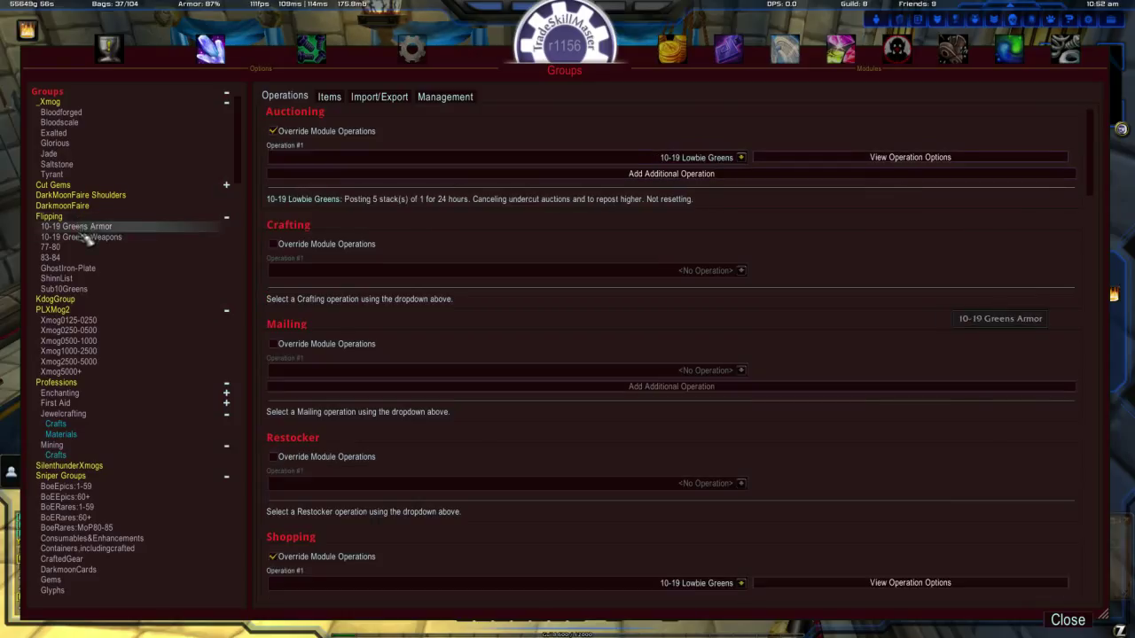
pyautogui.click(84, 237)
pyautogui.click(80, 227)
pyautogui.click(84, 238)
pyautogui.click(80, 247)
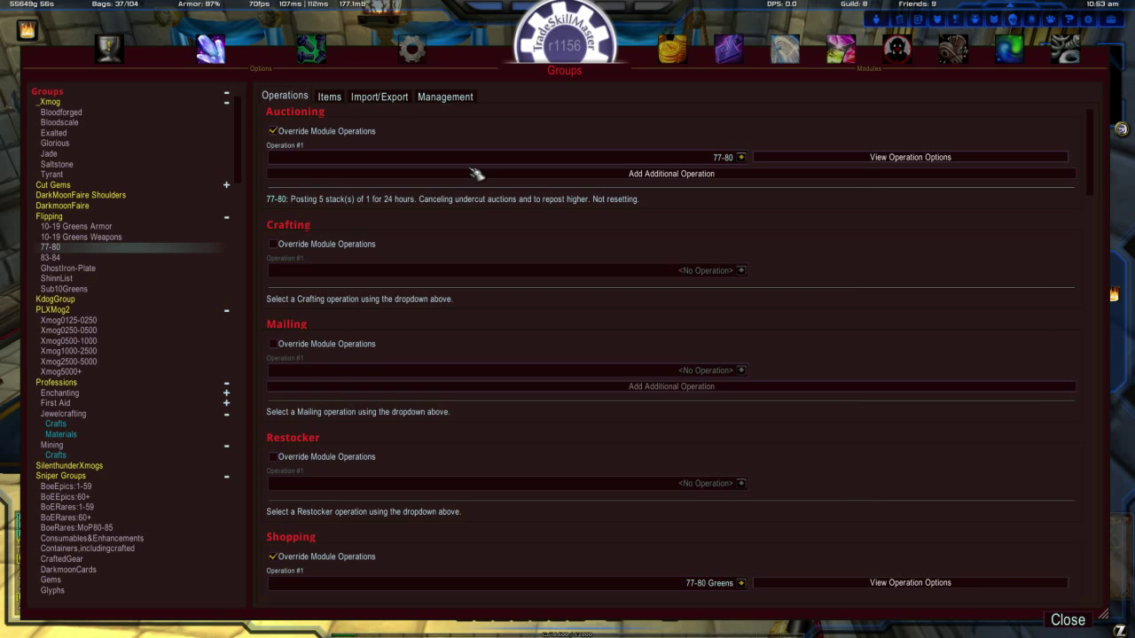
pyautogui.moveTo(558, 48); pyautogui.dragTo(551, 53)
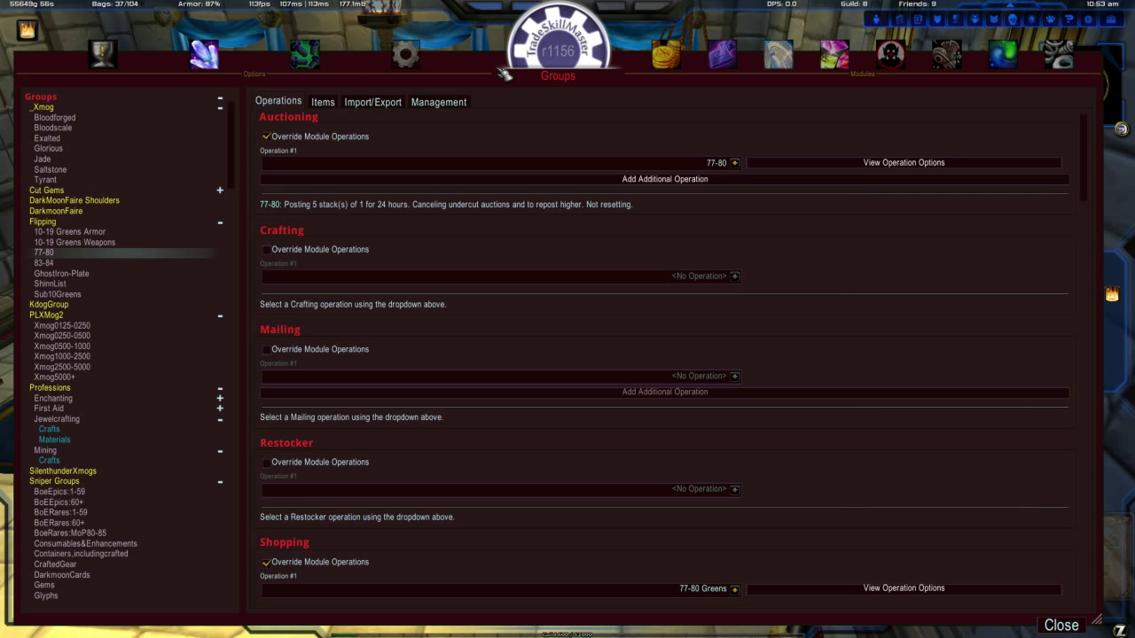
# View the operations of the MiscArmor,Weapons,TMog subgroup under Sniper Groups and its nested Cloth subgroup
pyautogui.scroll(-2, 96, 325)
pyautogui.scroll(-8, 96, 325)
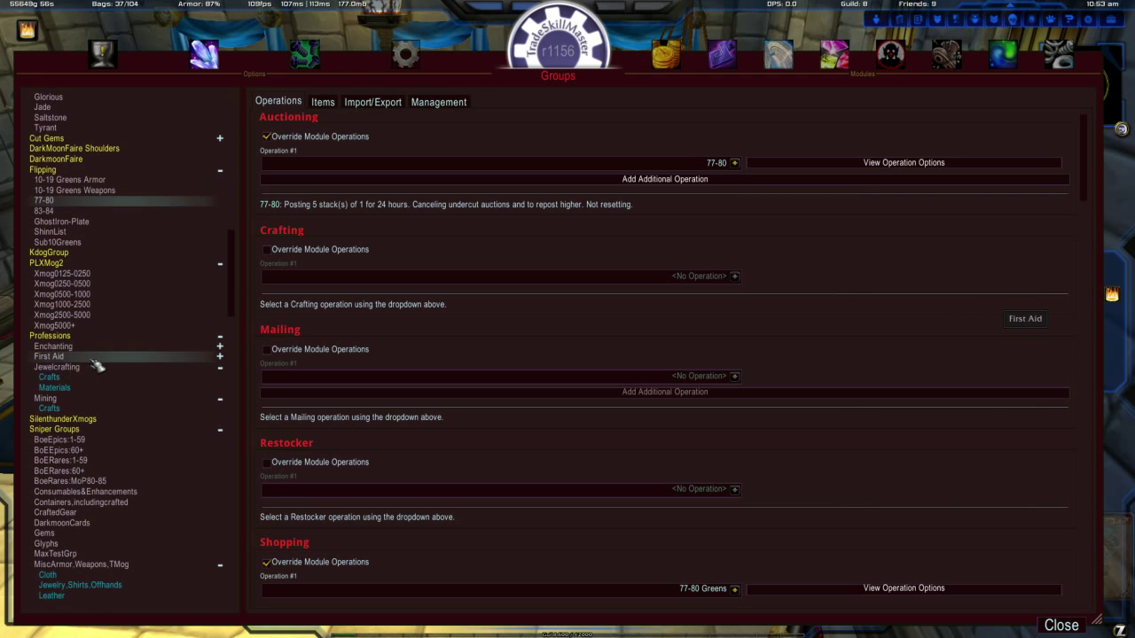
pyautogui.scroll(3, 78, 508)
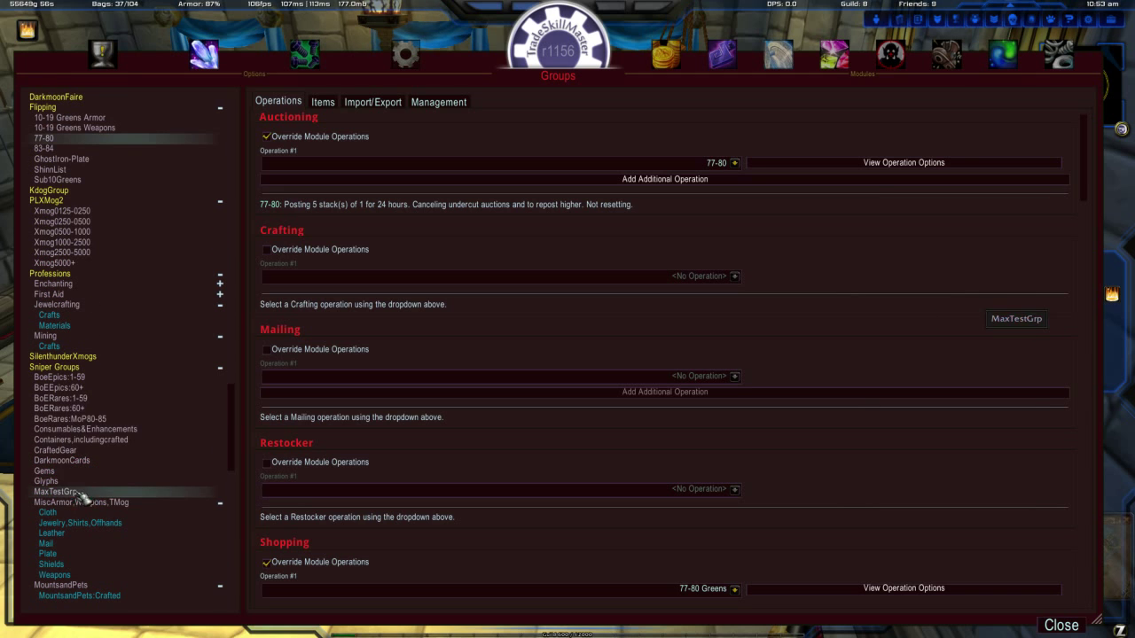
pyautogui.click(78, 504)
pyautogui.click(78, 513)
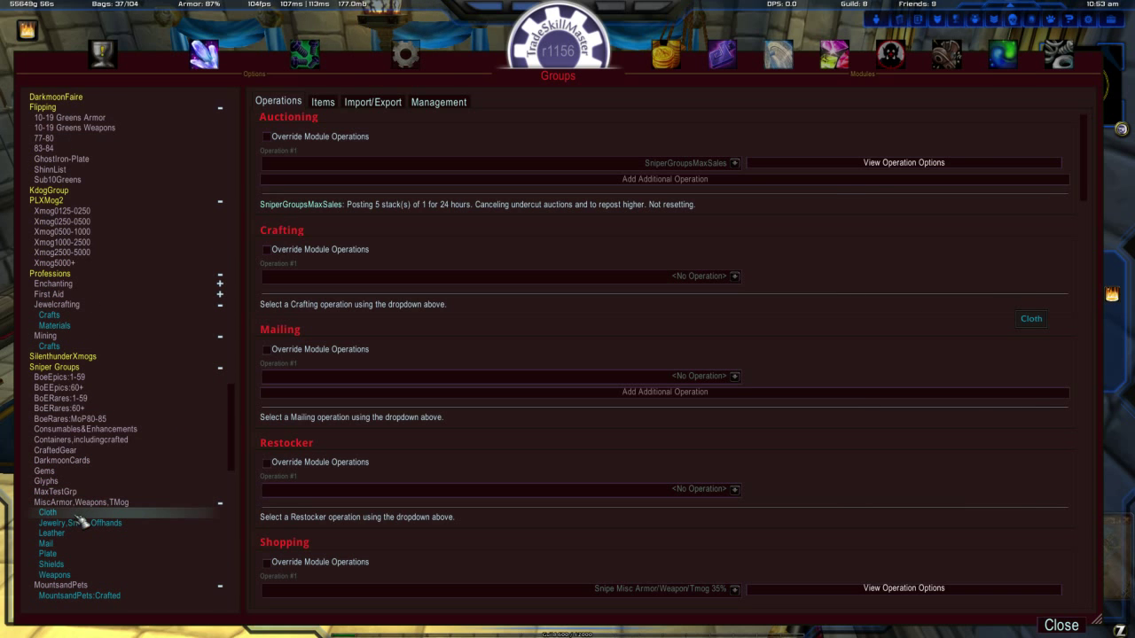
pyautogui.scroll(4, 149, 417)
pyautogui.scroll(3, 115, 337)
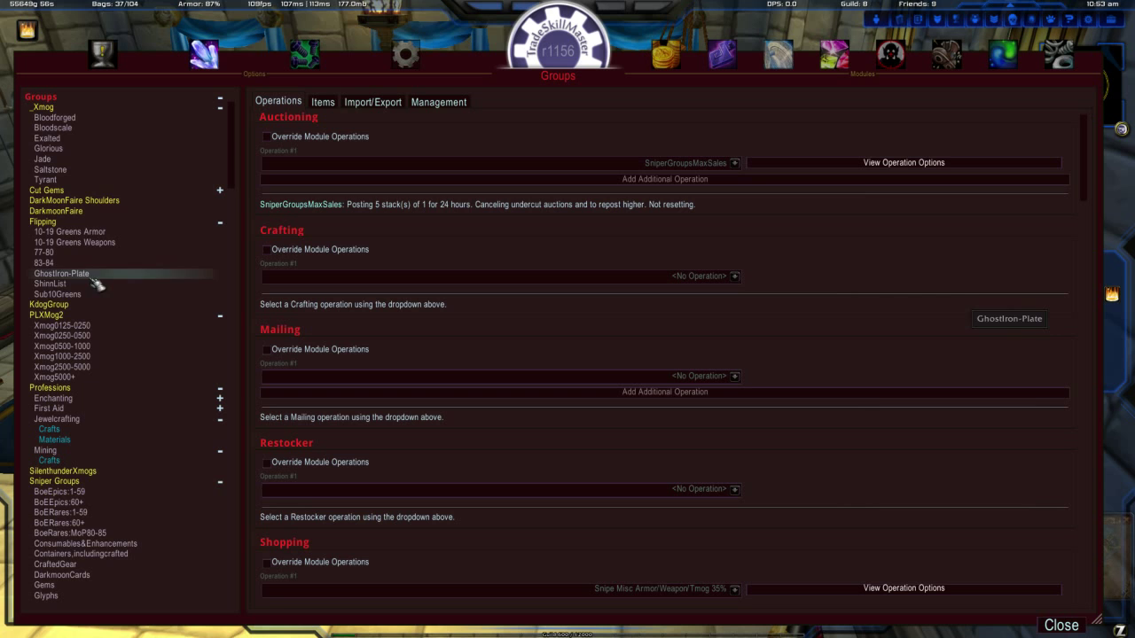
# Compare the operations of the top-level groups _Xmog, Flipping and PLXMog2, including _Xmog's Bloodforged subgroup
pyautogui.click(65, 112)
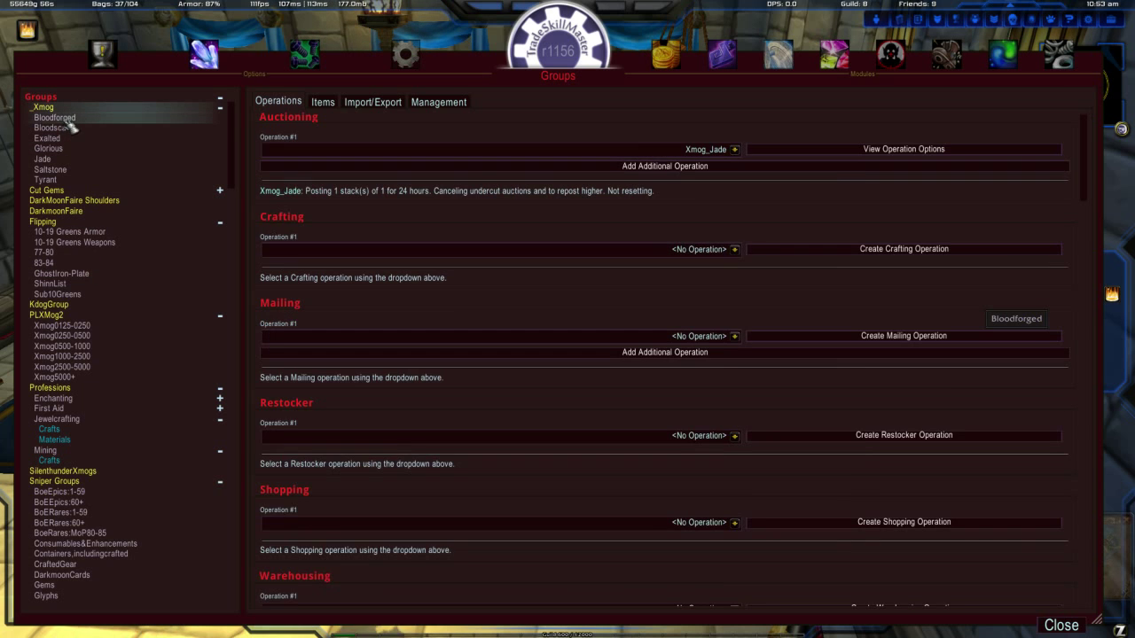
pyautogui.click(69, 118)
pyautogui.click(59, 221)
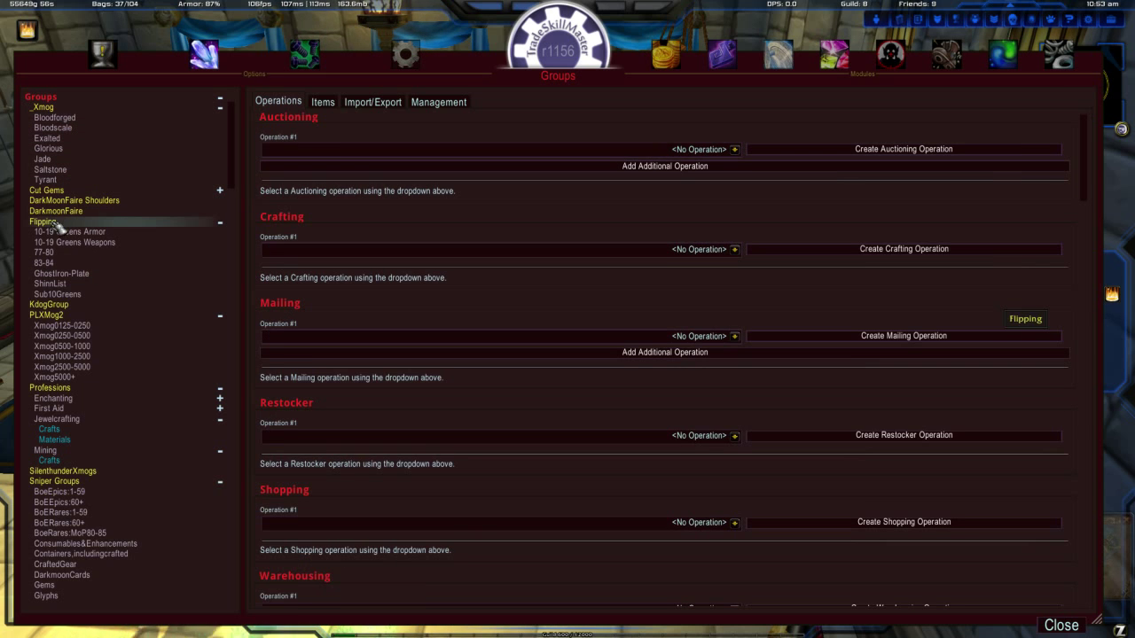
pyautogui.click(51, 315)
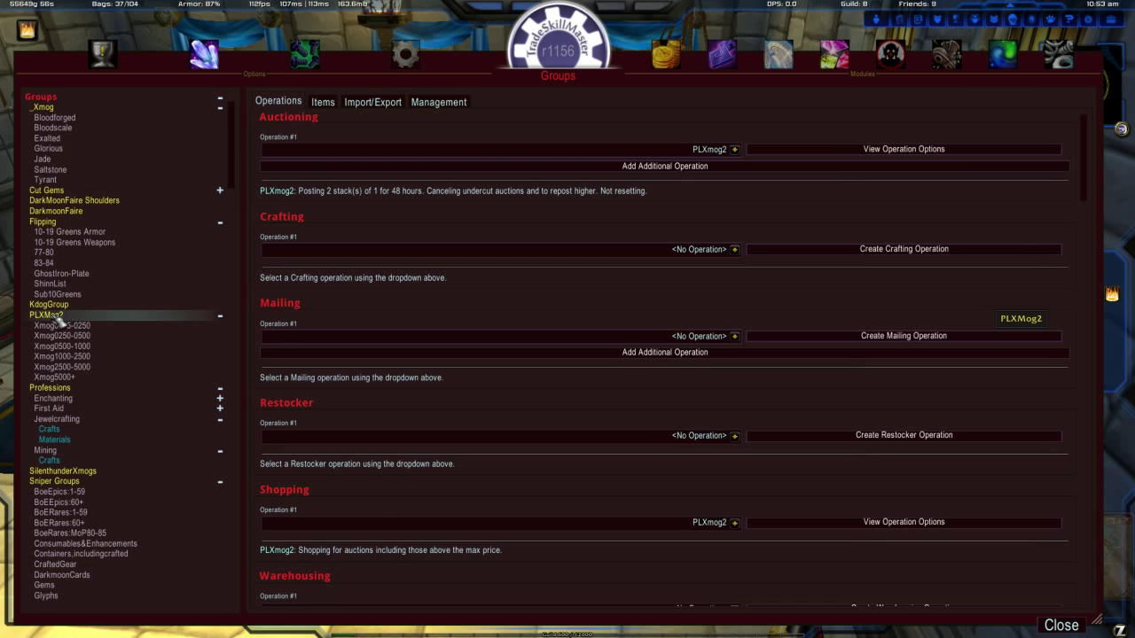
# Check the operations of the Jewelcrafting subgroup against those of its parent group Professions, ending on Jewelcrafting
pyautogui.scroll(-3, 145, 350)
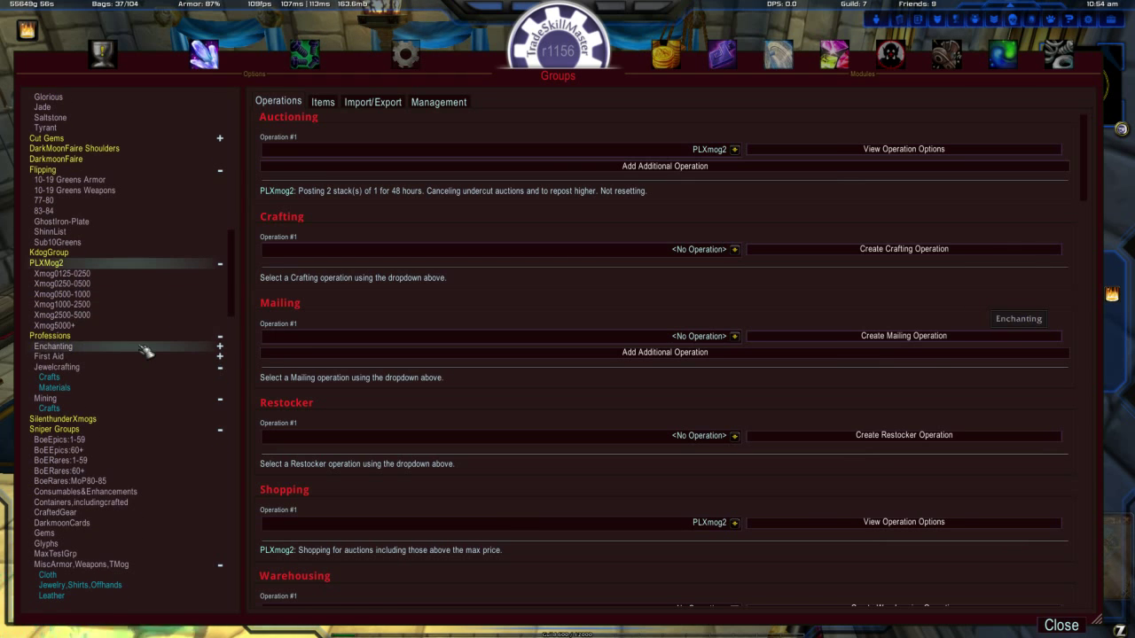
pyautogui.click(100, 369)
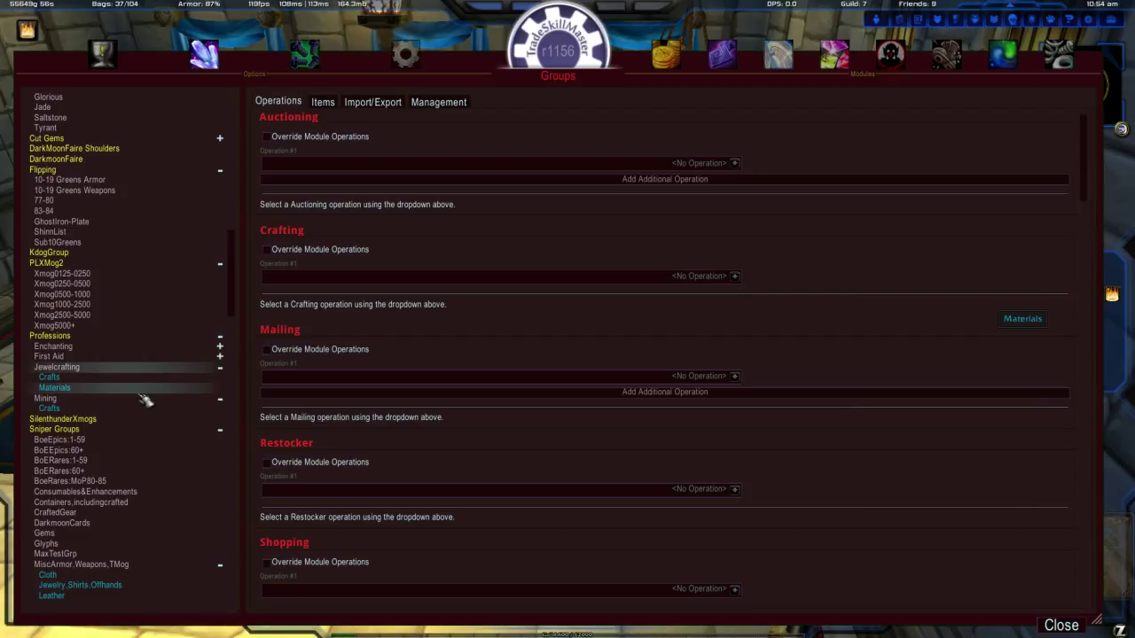
pyautogui.click(78, 367)
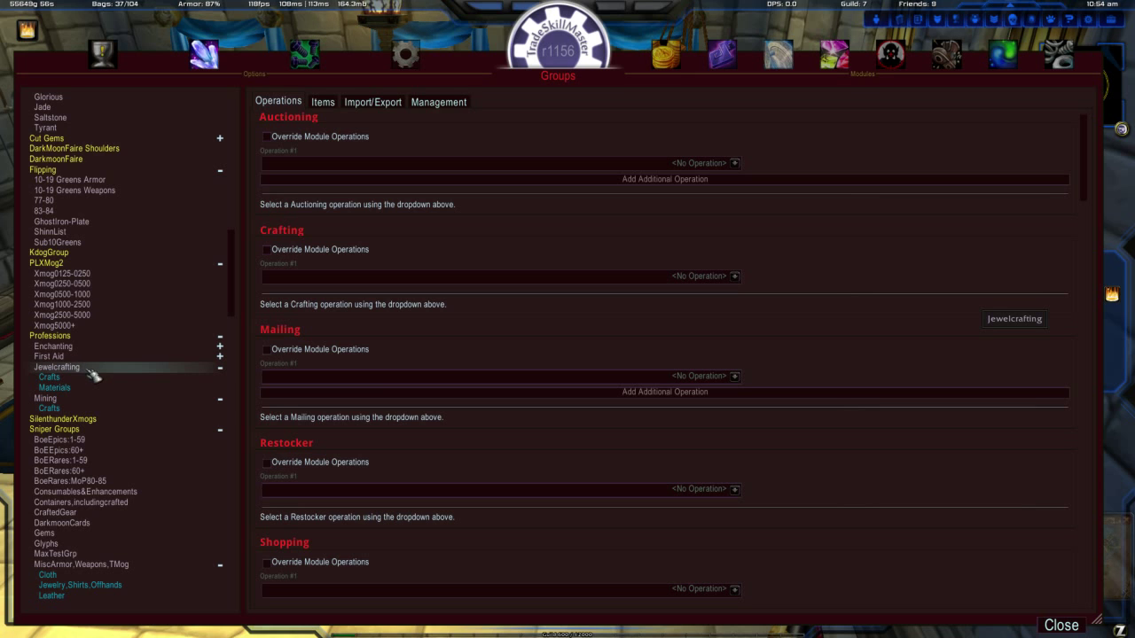
pyautogui.click(69, 338)
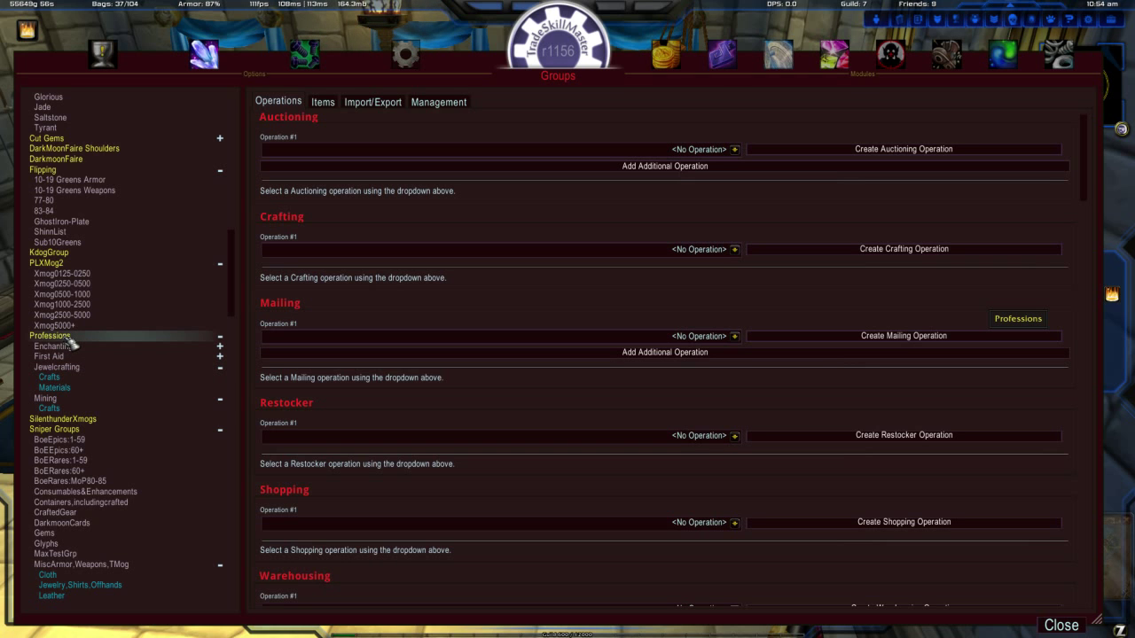
pyautogui.click(80, 369)
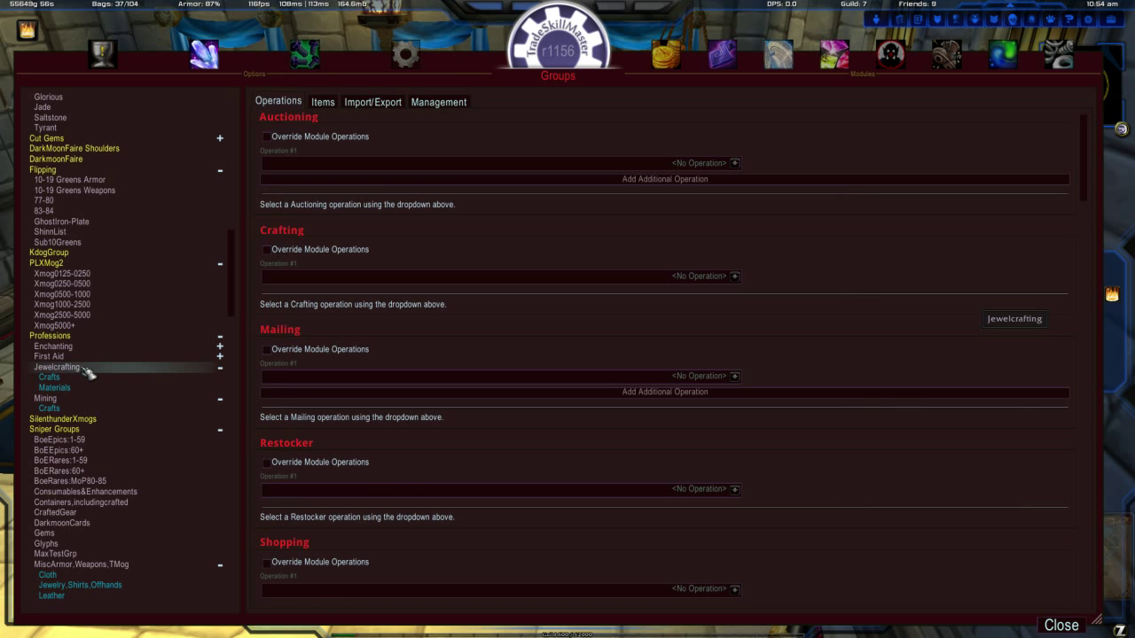
# View the operations of the Crafts and Materials subgroups nested under Jewelcrafting, ending on Crafts
pyautogui.click(82, 378)
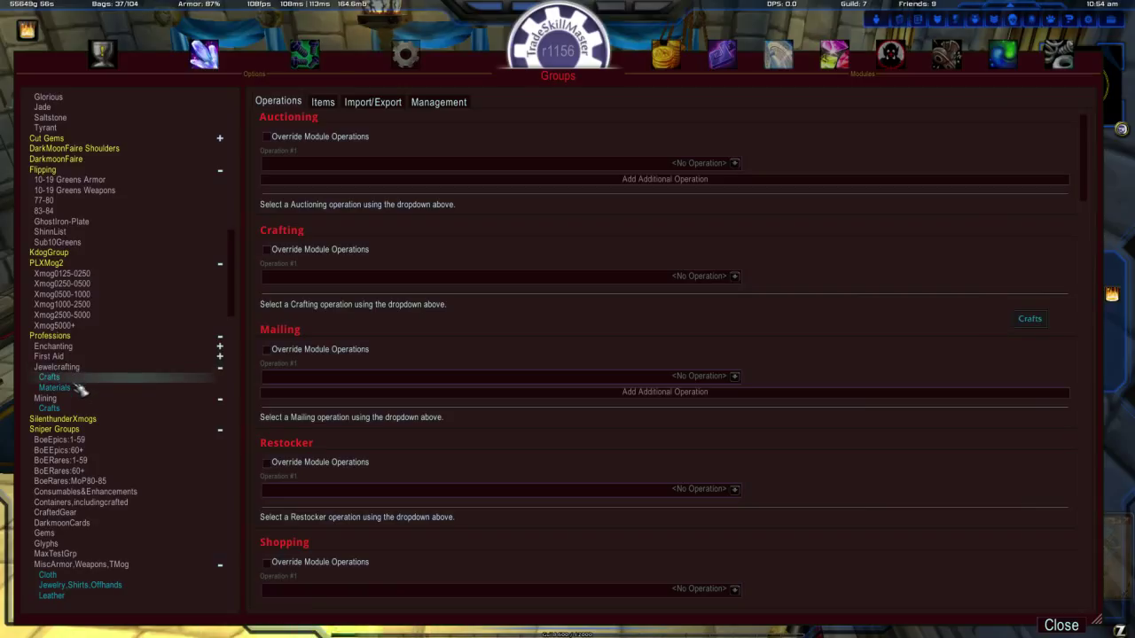
pyautogui.click(80, 389)
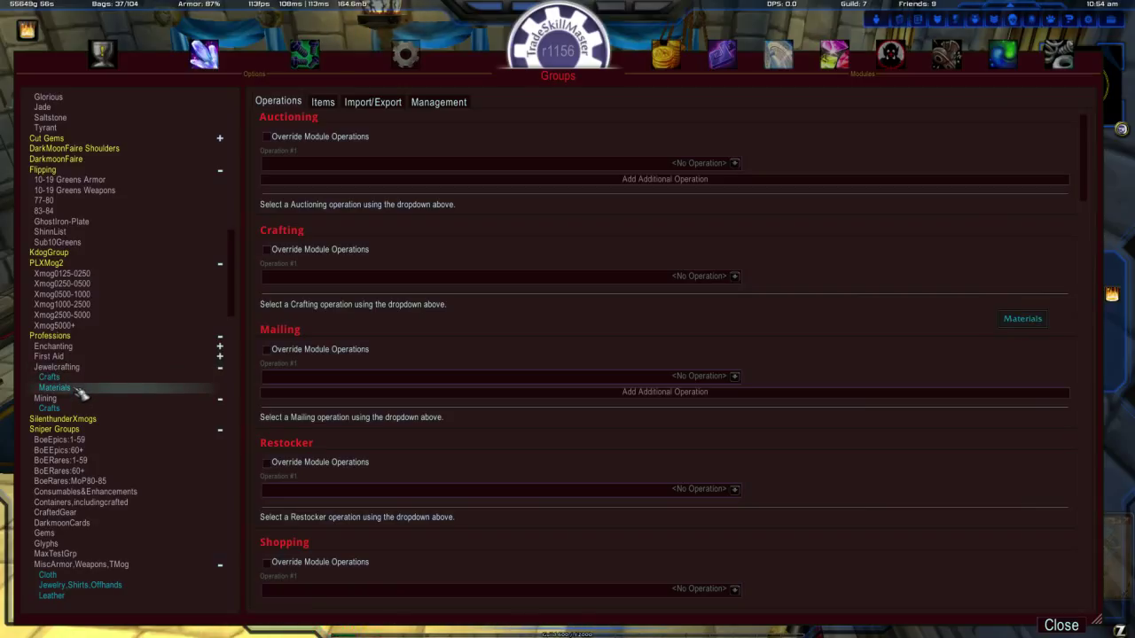
pyautogui.click(69, 390)
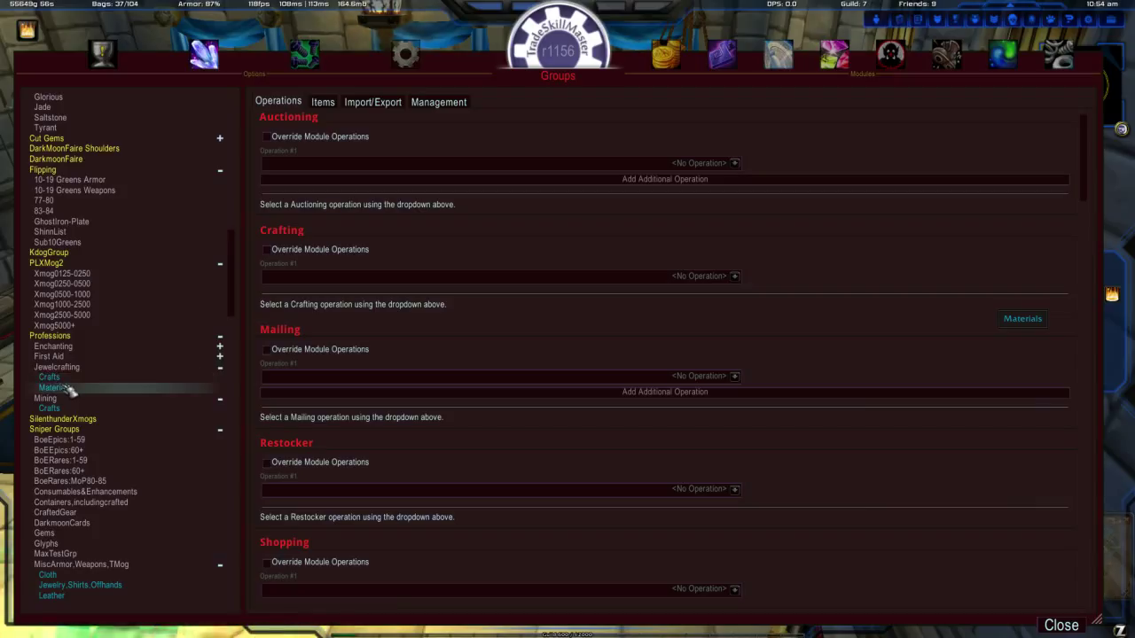
pyautogui.click(117, 388)
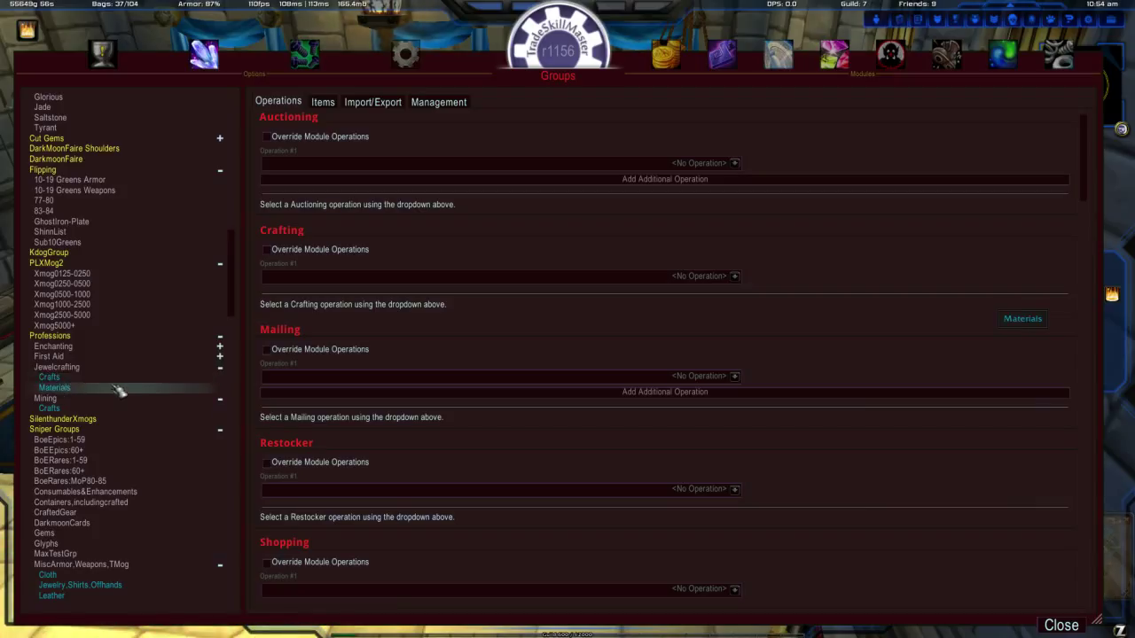
pyautogui.click(119, 382)
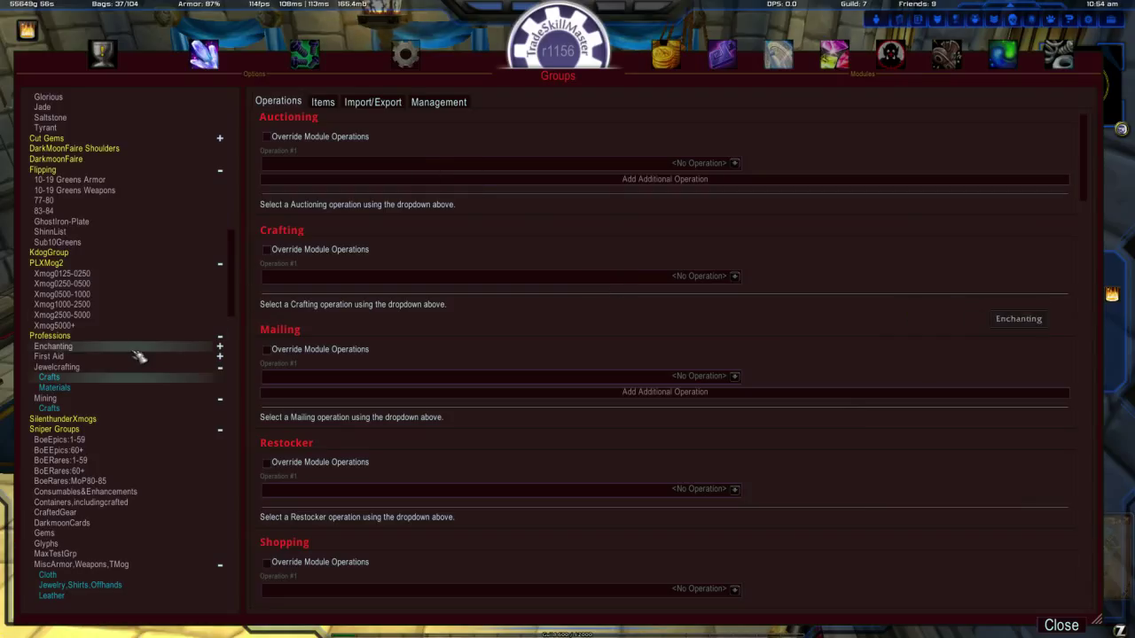
pyautogui.scroll(3, 142, 353)
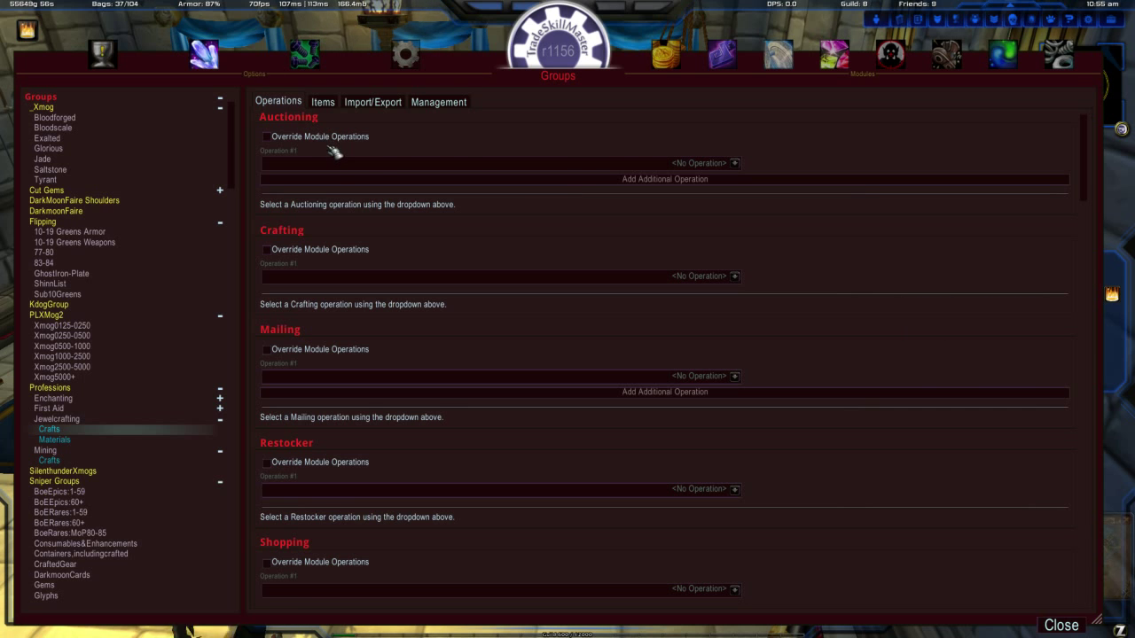
pyautogui.scroll(-3, 334, 153)
pyautogui.scroll(3, 315, 438)
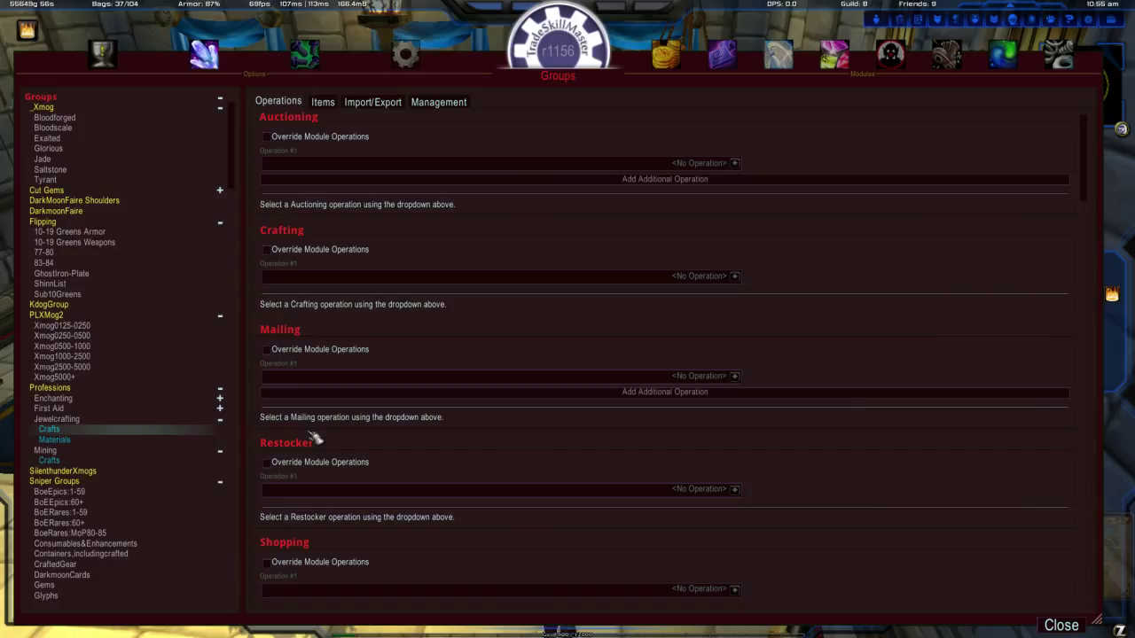